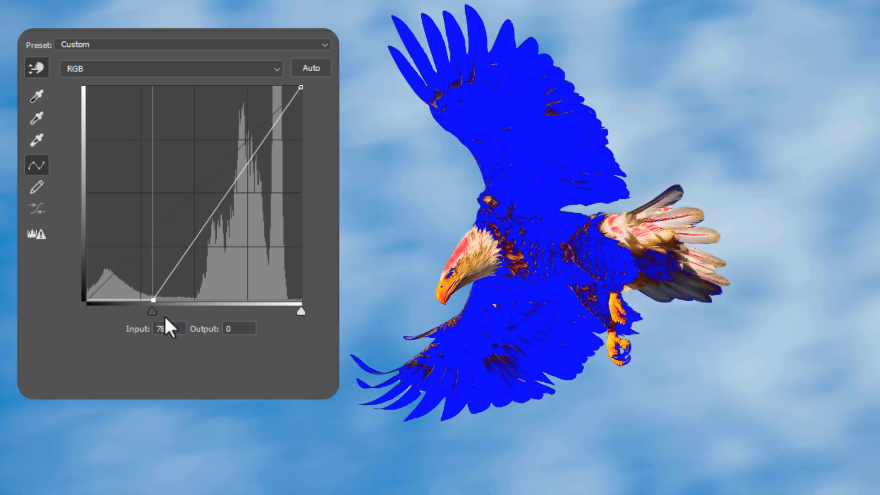
# - Preview highlight clipping in Curves by moving the white point and adding a curve point
pyautogui.moveTo(297, 308)
pyautogui.mouseDown()
pyautogui.moveTo(229, 307)
pyautogui.moveTo(293, 303)
pyautogui.moveTo(302, 311)
pyautogui.mouseUp()
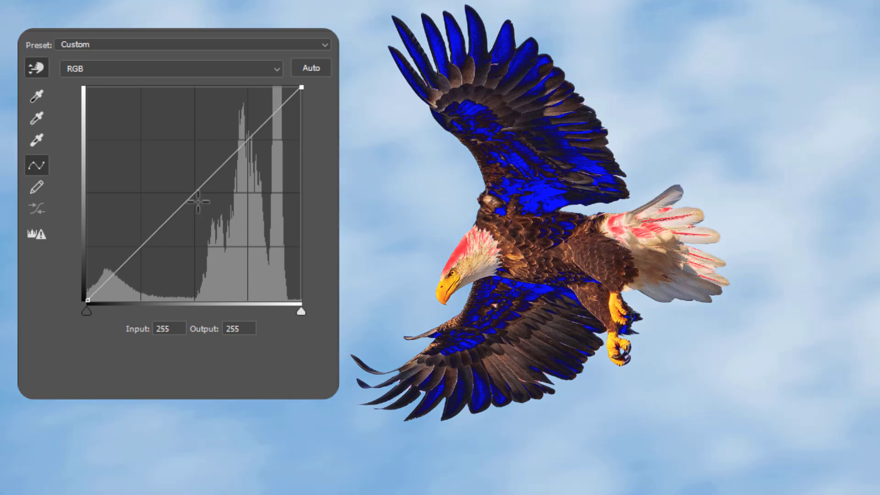
pyautogui.moveTo(198, 201)
pyautogui.mouseDown()
pyautogui.moveTo(203, 212)
pyautogui.moveTo(173, 167)
pyautogui.moveTo(194, 185)
pyautogui.mouseUp()
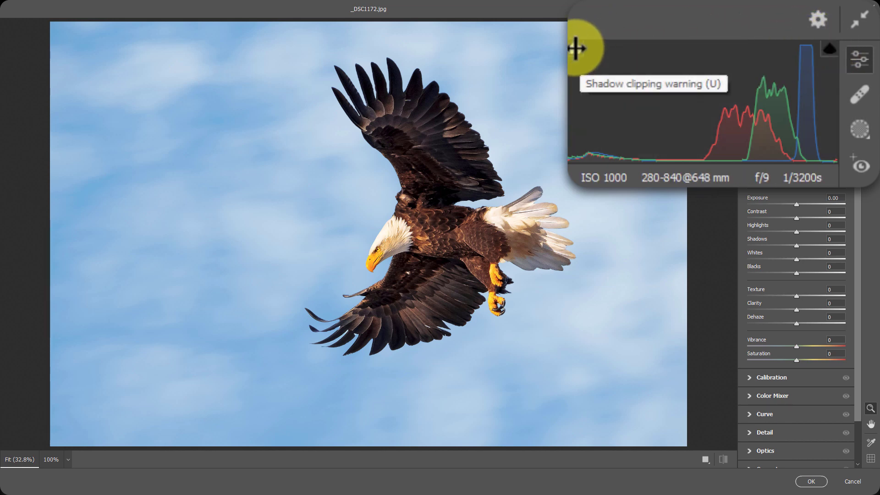
# - Turn on the shadow clipping warning, zoom into the eagle's back, and test shadow clipping with Exposure
pyautogui.click(576, 47)
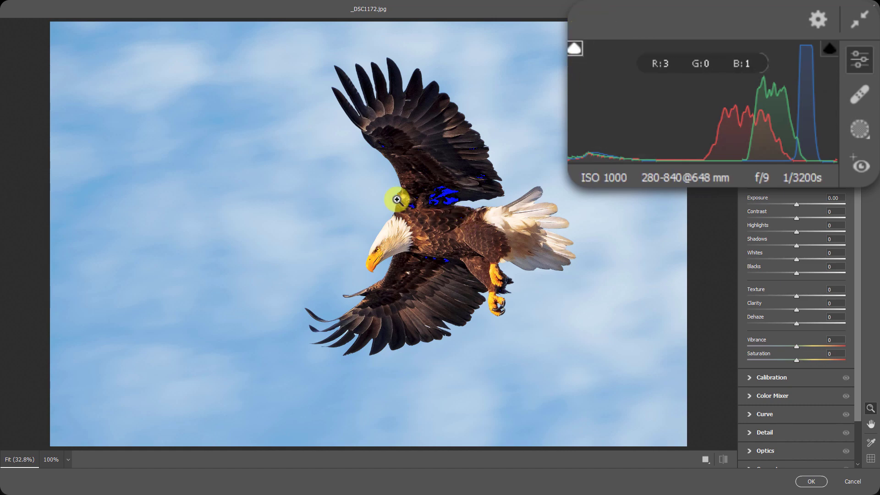
pyautogui.click(451, 190)
pyautogui.click(450, 189)
pyautogui.click(447, 196)
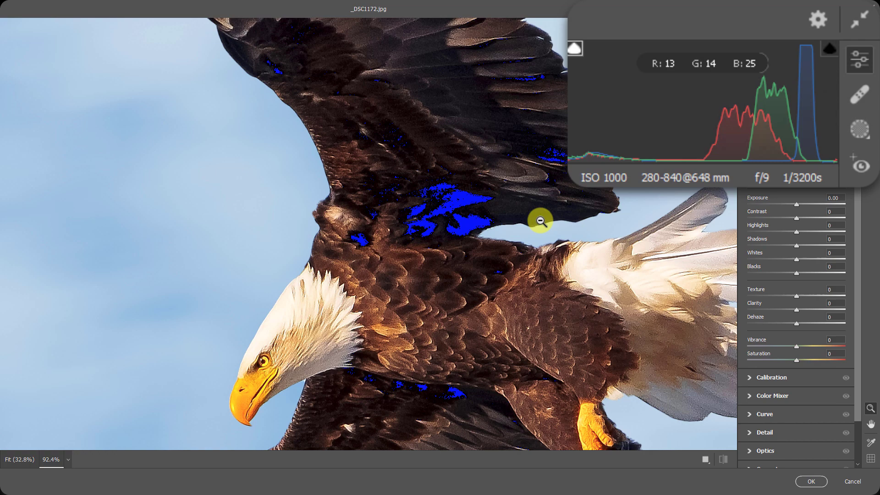
pyautogui.moveTo(796, 204); pyautogui.dragTo(761, 202)
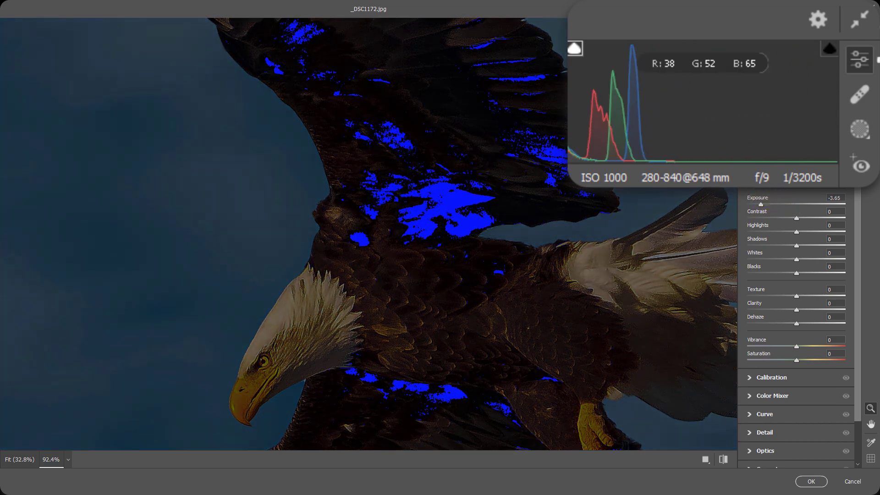
pyautogui.click(574, 49)
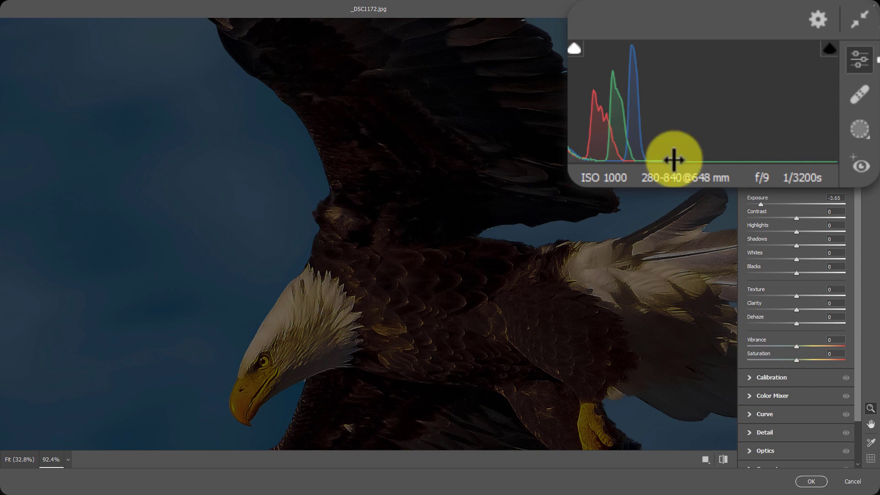
pyautogui.click(576, 49)
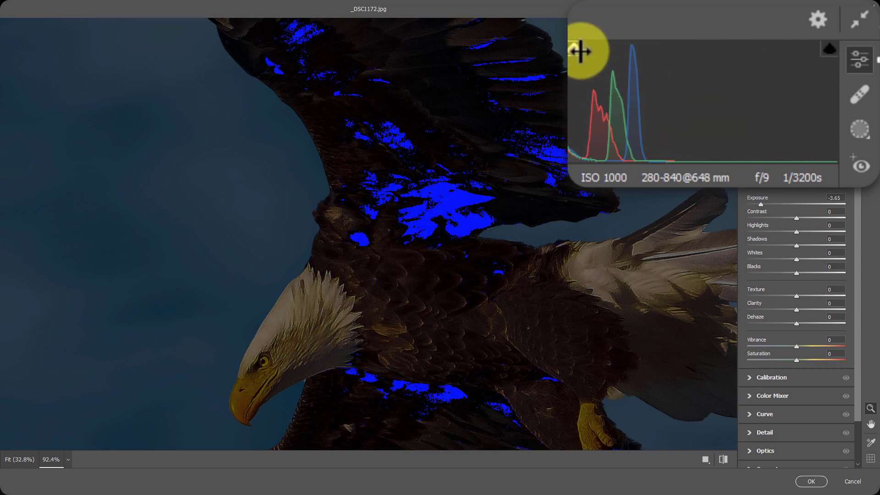
pyautogui.click(797, 204)
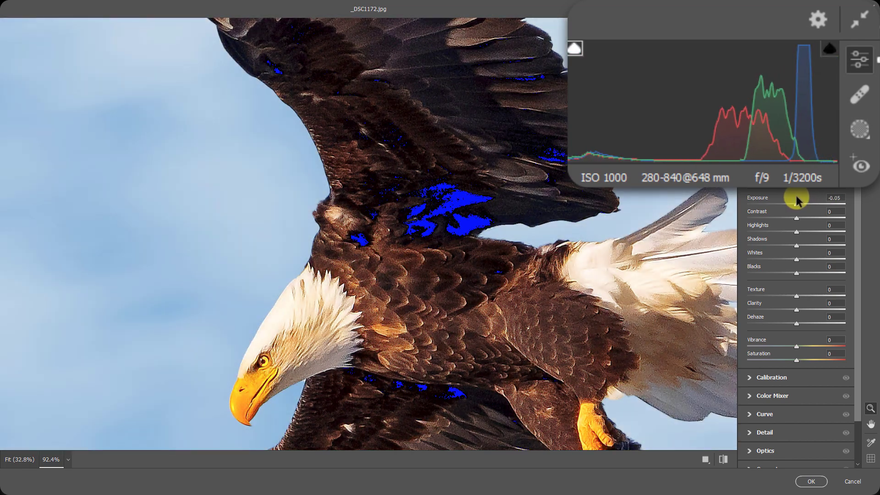
pyautogui.doubleClick(797, 204)
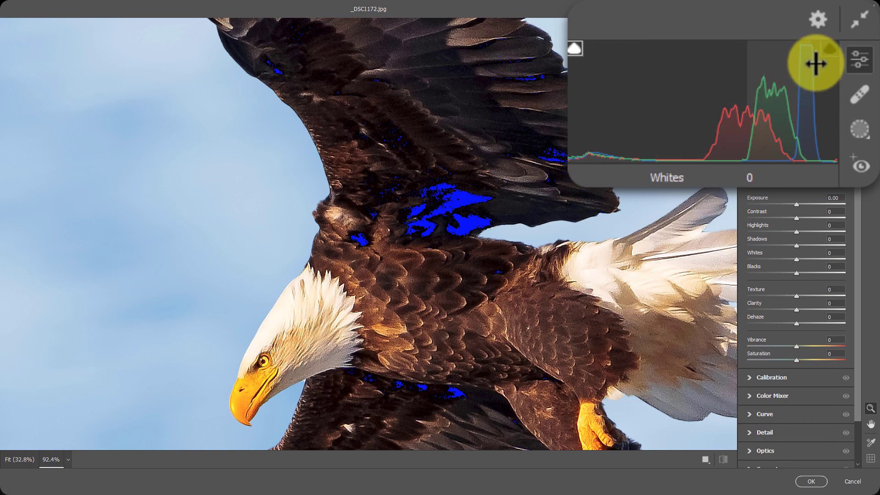
# - Check highlight clipping by raising Exposure with the highlight warning on, then cancel Camera Raw
pyautogui.click(829, 49)
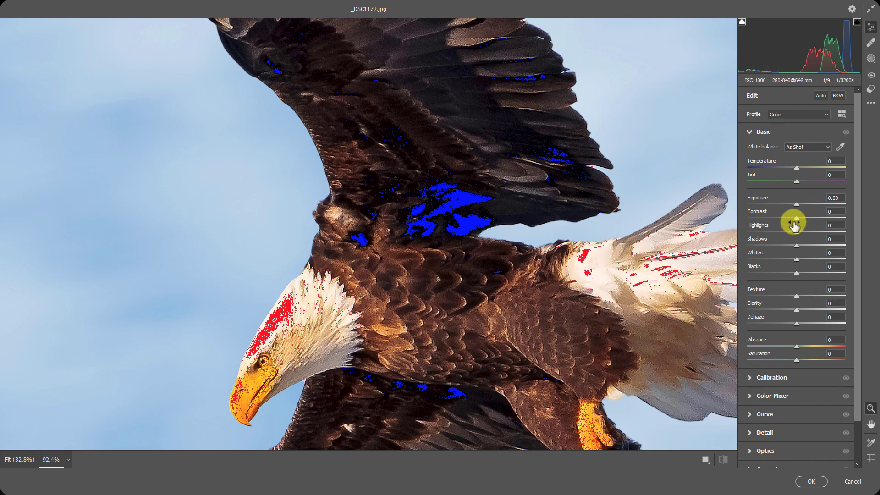
pyautogui.moveTo(797, 204)
pyautogui.mouseDown()
pyautogui.moveTo(826, 199)
pyautogui.moveTo(797, 208)
pyautogui.mouseUp()
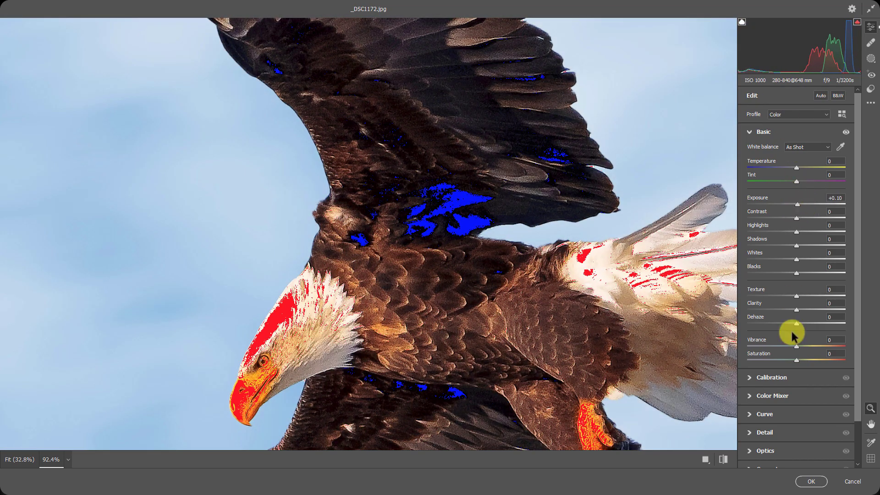
pyautogui.click(848, 482)
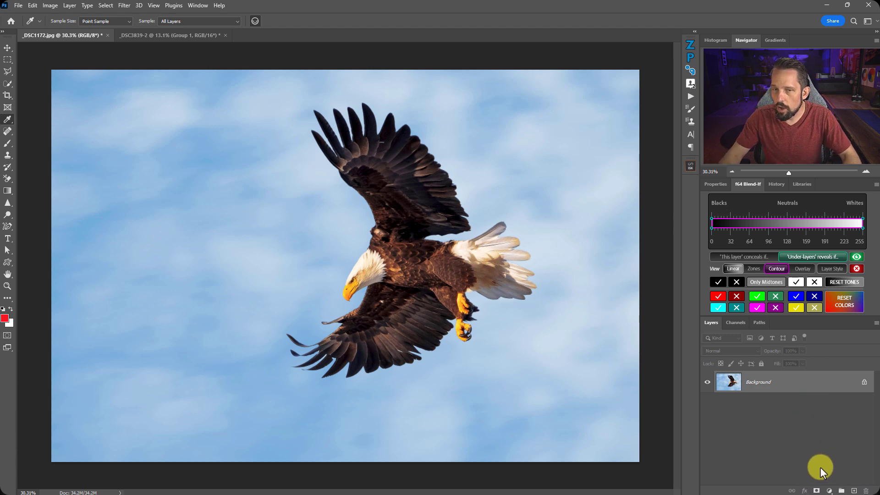
# - Add a red Solid Color fill layer over the eagle and show the Blend-If scale as zones
pyautogui.click(829, 491)
pyautogui.click(828, 326)
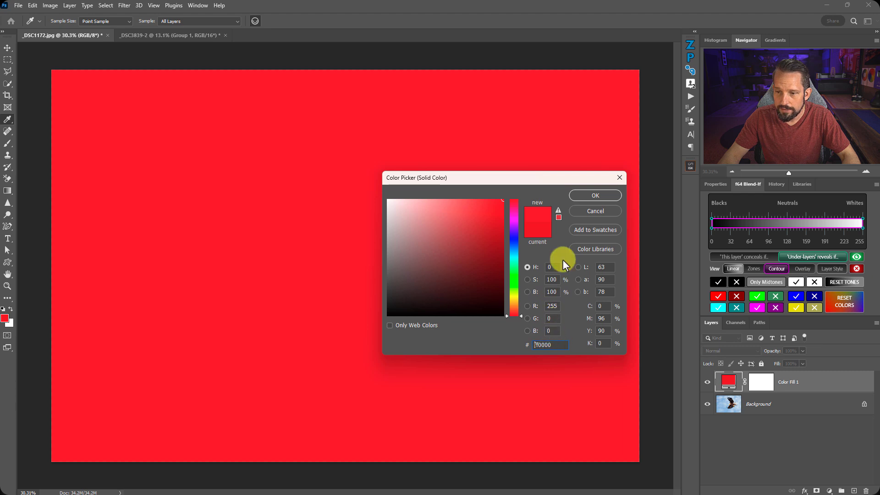
pyautogui.click(592, 195)
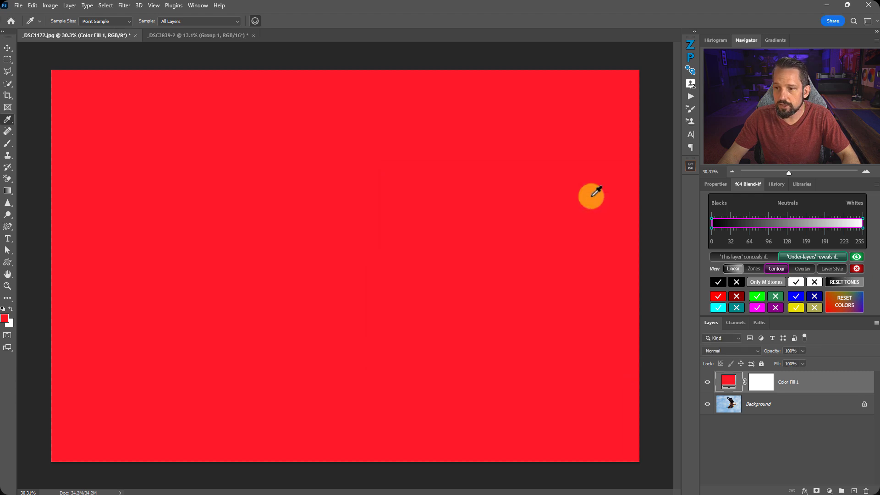
pyautogui.click(752, 270)
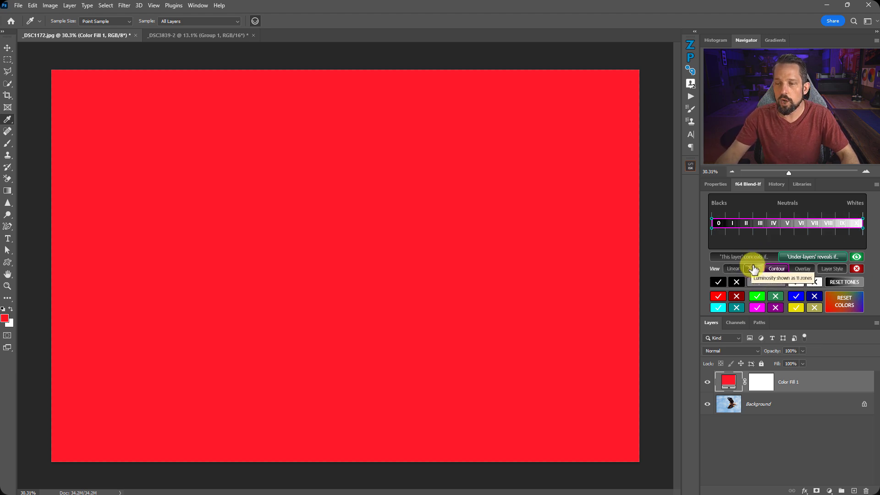
pyautogui.moveTo(722, 244)
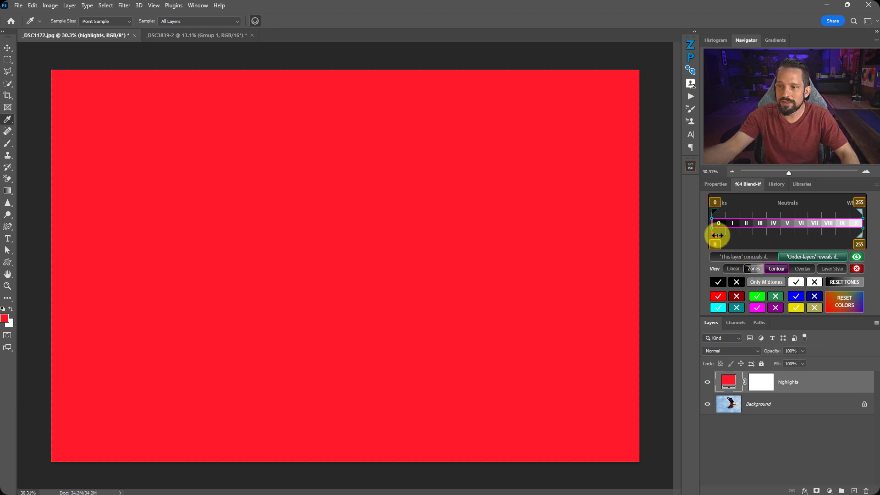
# - Restrict the red fill to the brightest tones with the underlying-layer whites handle at about 232
pyautogui.moveTo(718, 235); pyautogui.dragTo(853, 236)
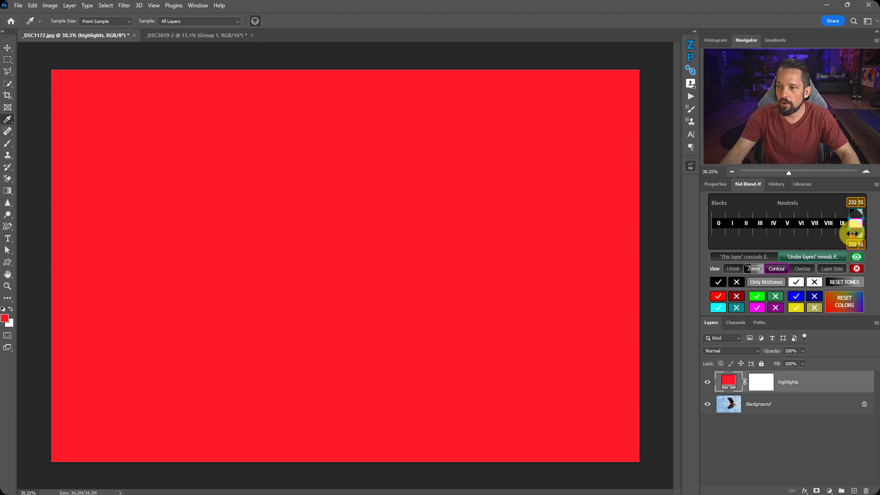
pyautogui.moveTo(854, 237); pyautogui.dragTo(853, 237)
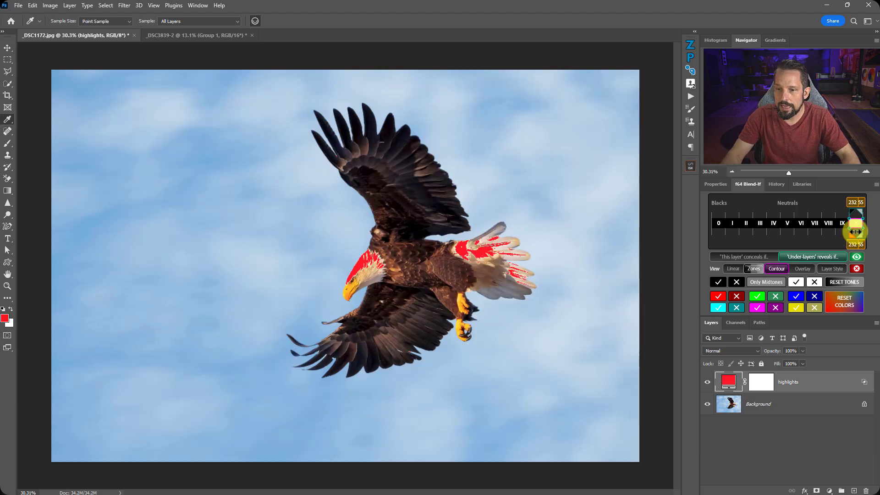
pyautogui.click(727, 386)
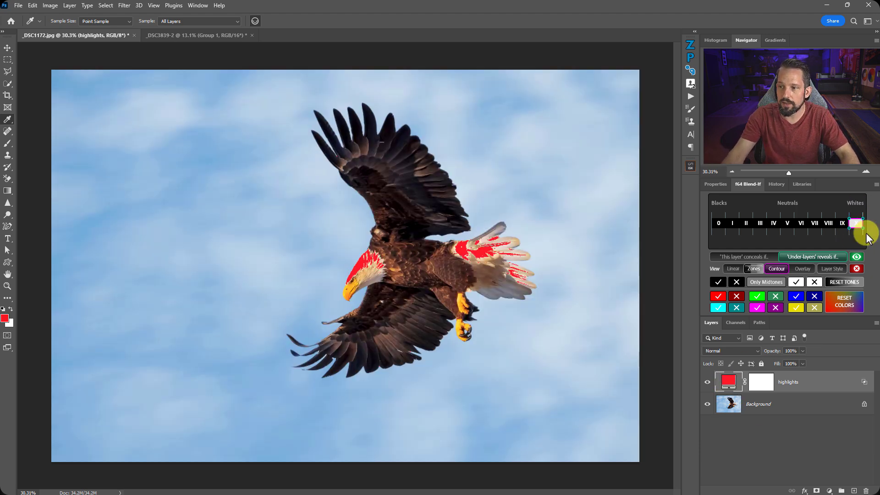
pyautogui.moveTo(859, 234); pyautogui.dragTo(774, 233)
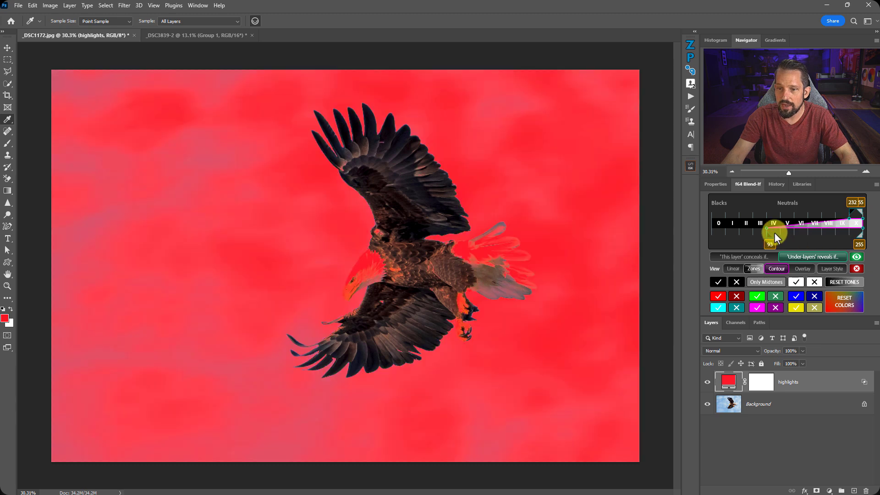
pyautogui.moveTo(846, 215)
pyautogui.mouseDown()
pyautogui.moveTo(803, 210)
pyautogui.moveTo(767, 229)
pyautogui.moveTo(847, 230)
pyautogui.mouseUp()
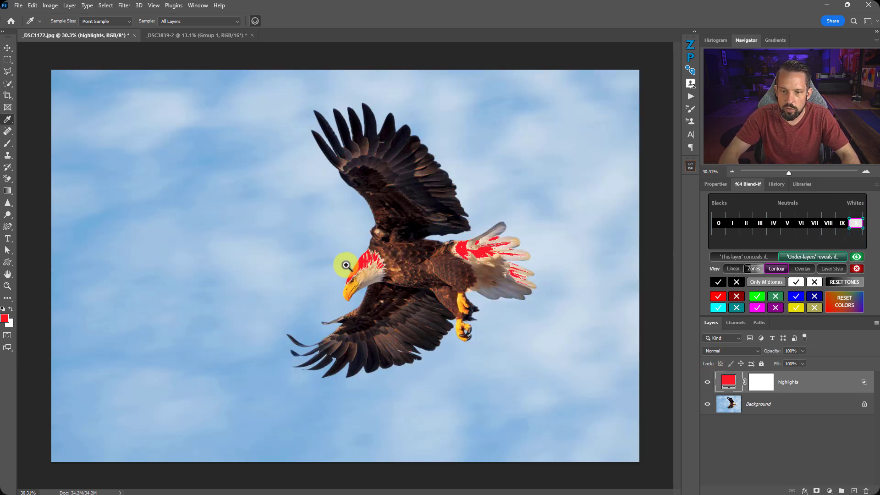
# - Zoom in on the eagle's head and feather the red highlight edge with a split handle
pyautogui.moveTo(346, 264); pyautogui.dragTo(373, 250)
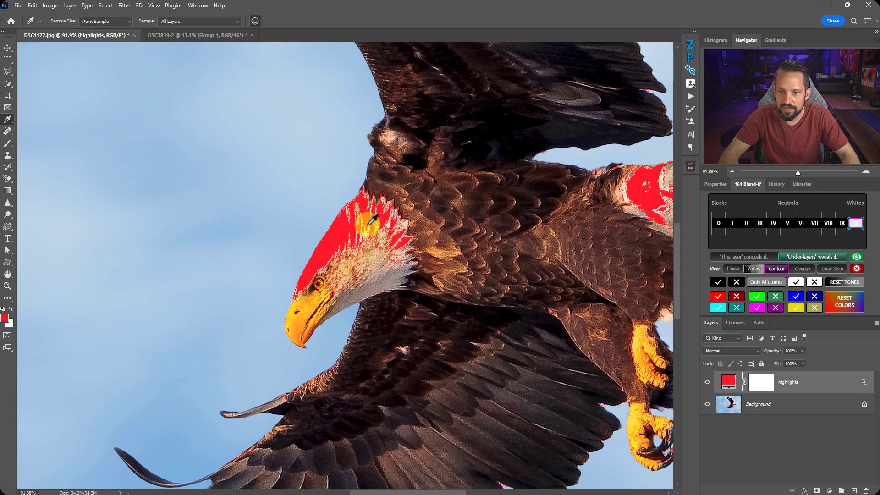
pyautogui.moveTo(849, 219)
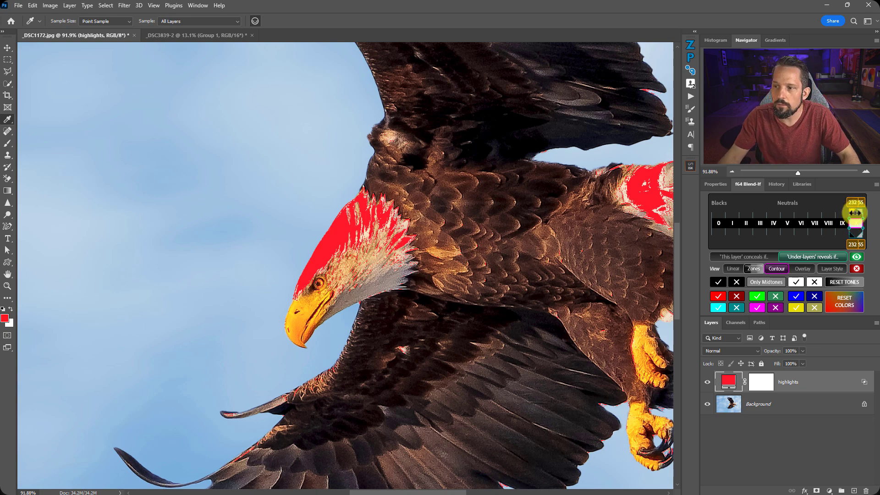
pyautogui.moveTo(855, 213); pyautogui.dragTo(869, 214)
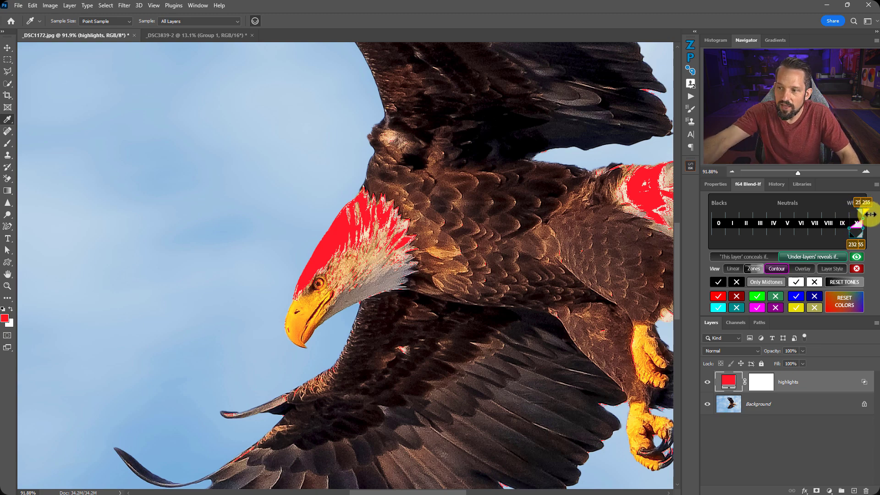
pyautogui.moveTo(870, 213); pyautogui.dragTo(872, 217)
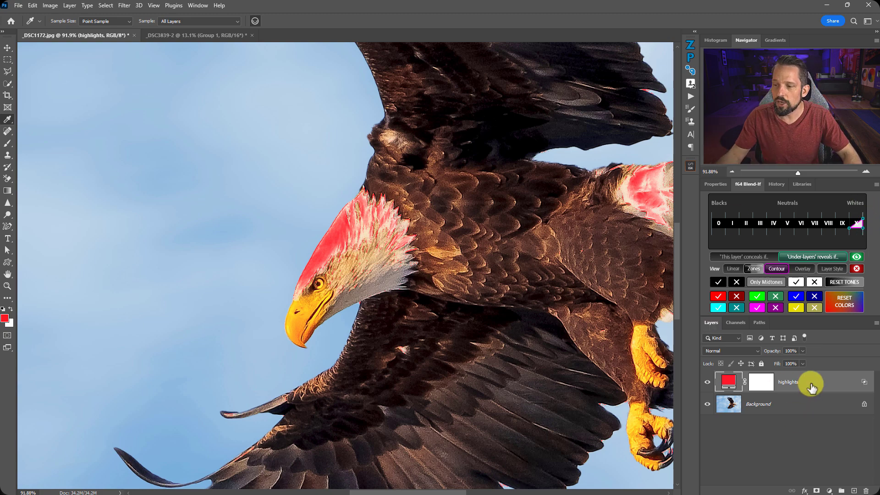
# - Add a second Solid Color fill layer in pure blue (R 0, G 0, B 255)
pyautogui.click(829, 490)
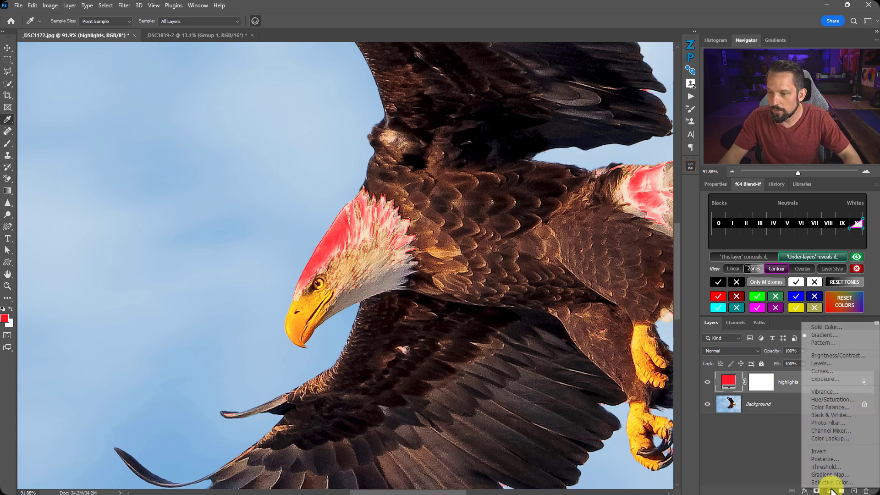
pyautogui.click(832, 327)
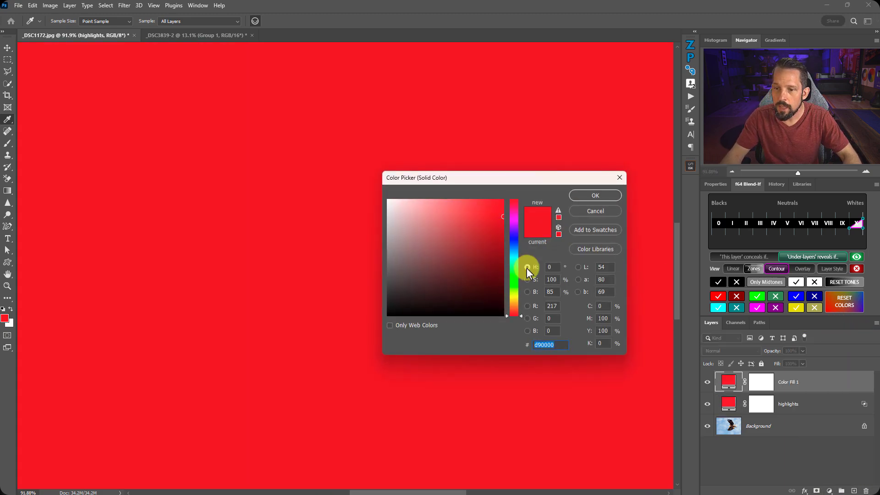
pyautogui.click(553, 306)
pyautogui.write('0')
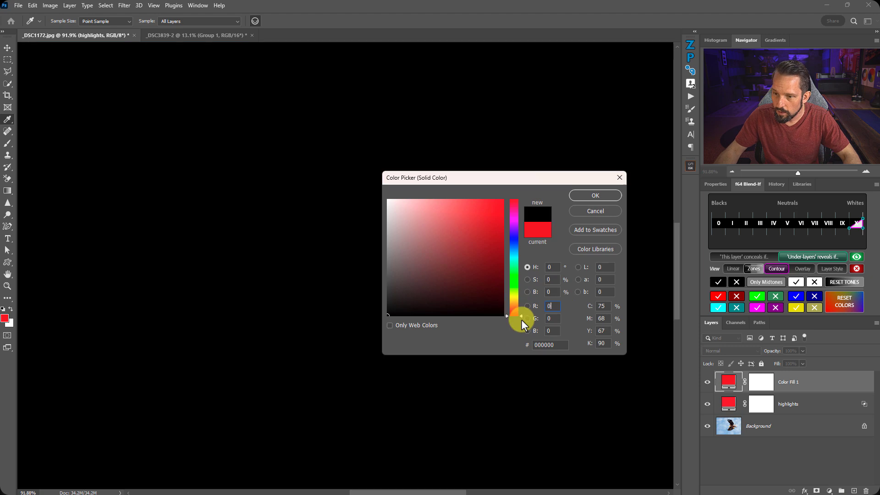
pyautogui.click(557, 332)
pyautogui.write('255')
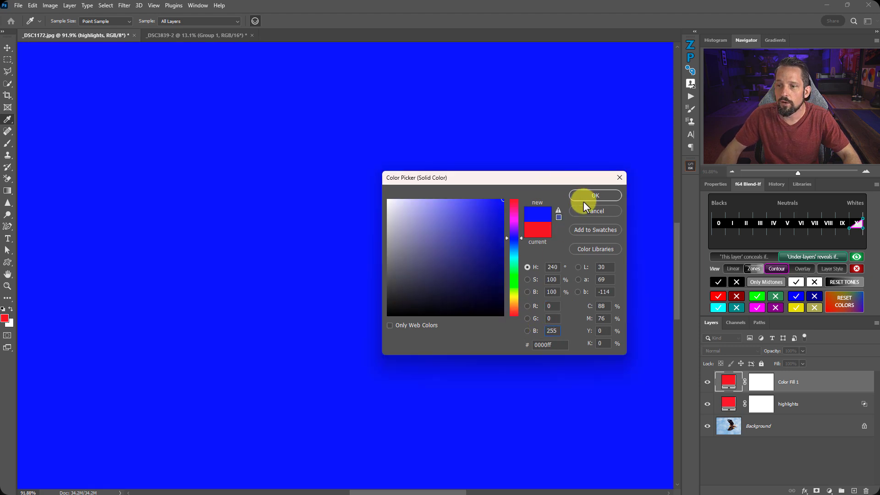
pyautogui.click(595, 195)
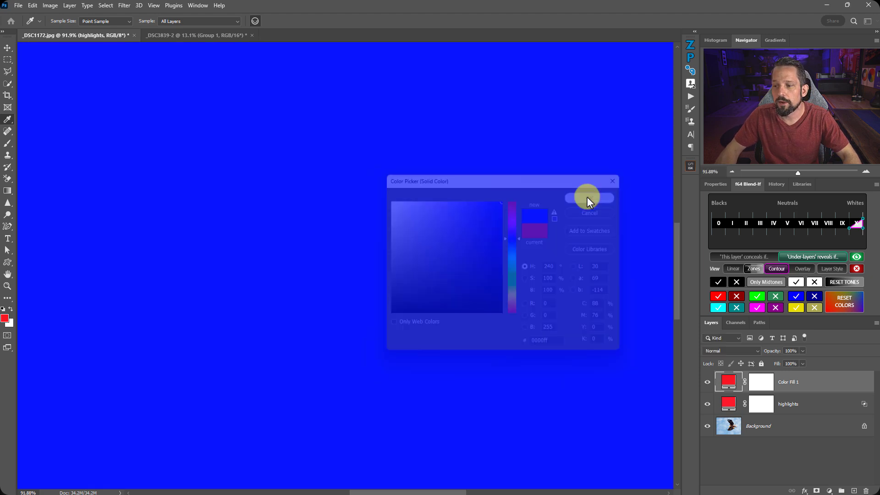
# - Rename the blue fill layer to 'shadows'
pyautogui.doubleClick(791, 380)
pyautogui.write('sha')
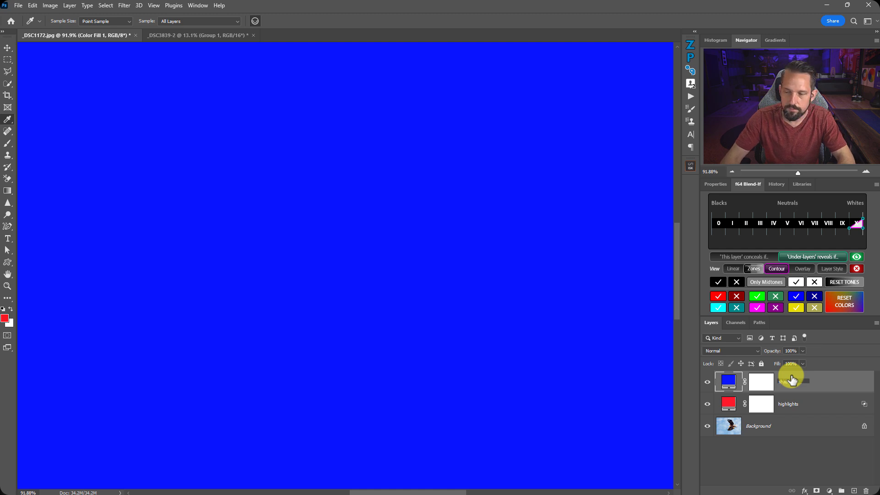
pyautogui.write('dows')
pyautogui.press('Return')
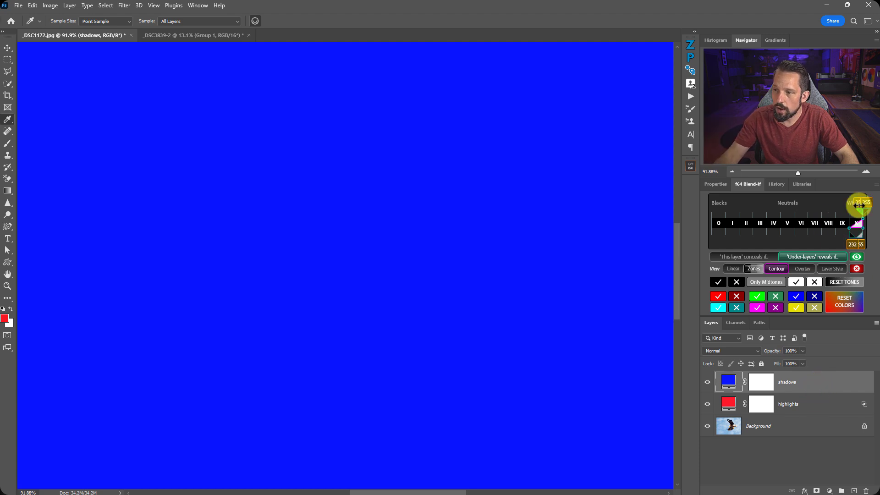
# - Switch the Blend-If scale back to zones and limit the blue overlay to the darkest tones
pyautogui.click(876, 185)
pyautogui.click(835, 205)
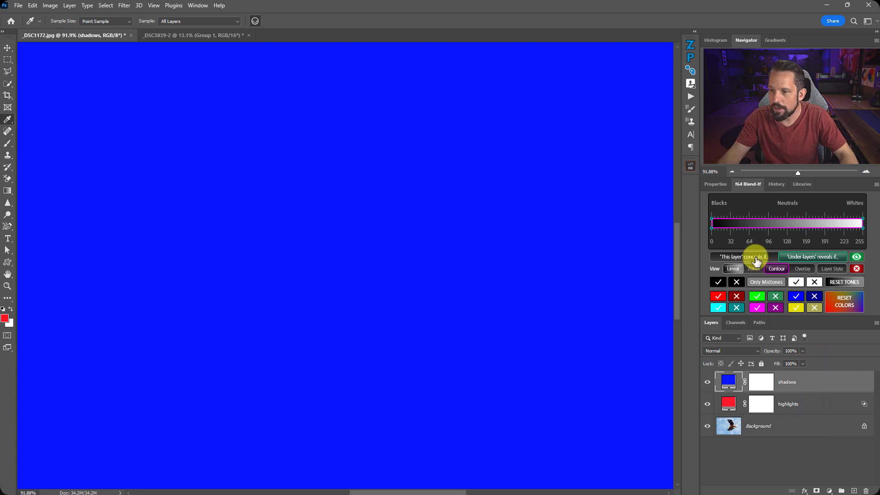
pyautogui.click(754, 269)
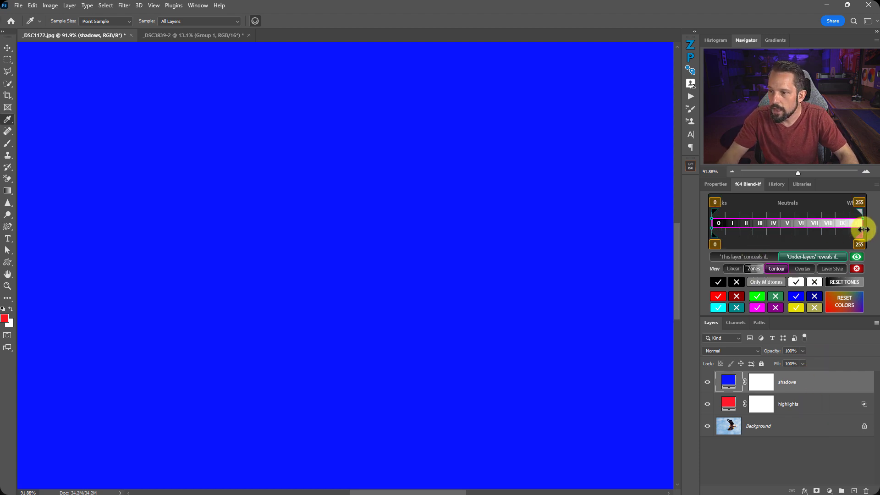
pyautogui.moveTo(853, 242); pyautogui.dragTo(725, 233)
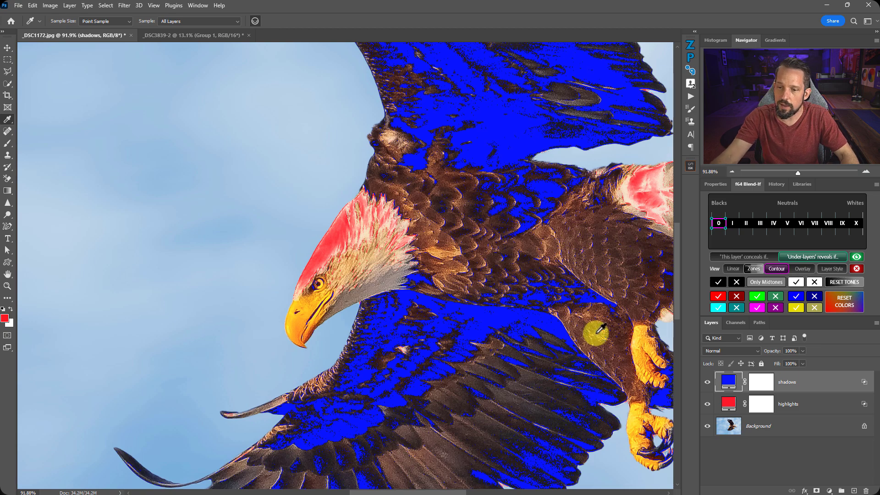
pyautogui.click(707, 384)
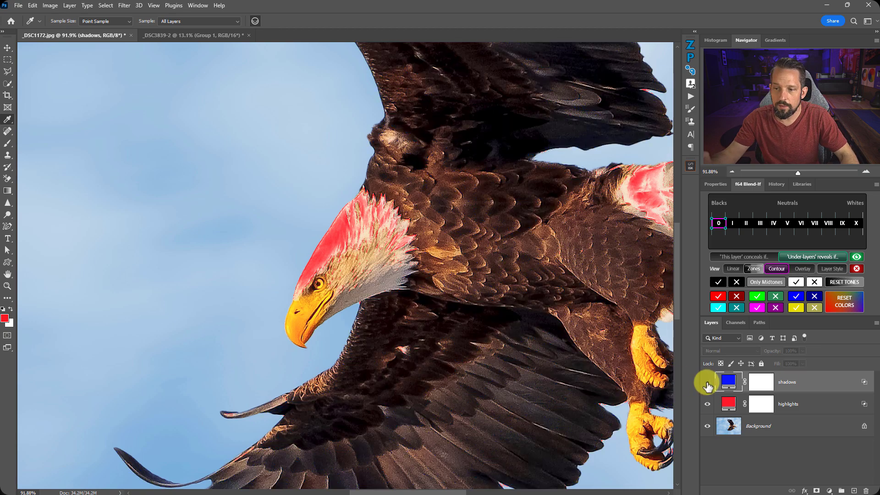
pyautogui.click(707, 384)
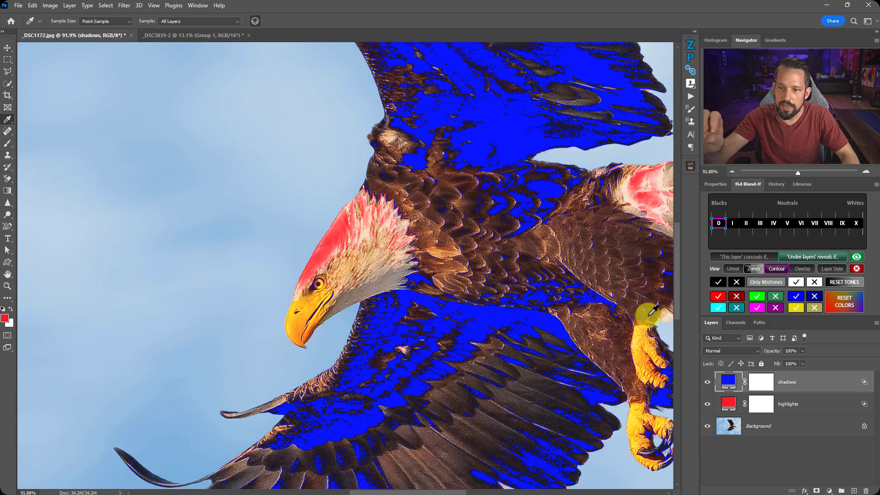
# - Narrow the blue overlay to pure black and fit the whole eagle photo on screen
pyautogui.moveTo(733, 236)
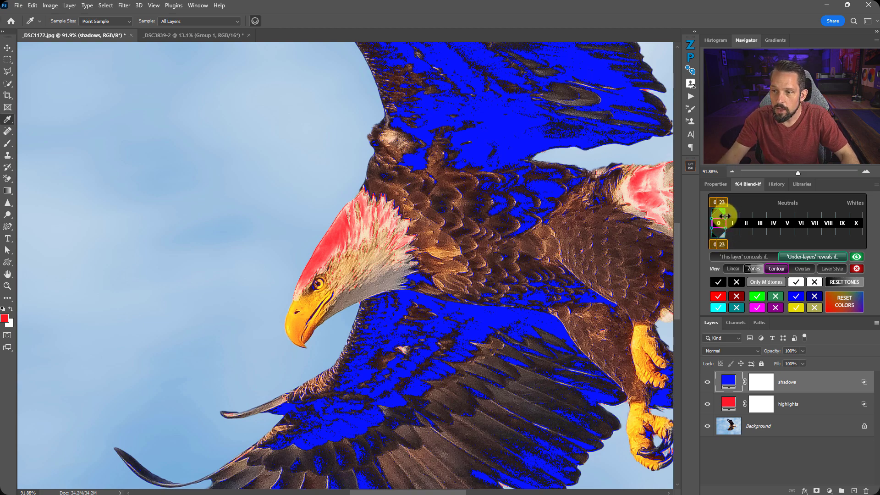
pyautogui.moveTo(720, 216); pyautogui.dragTo(707, 216)
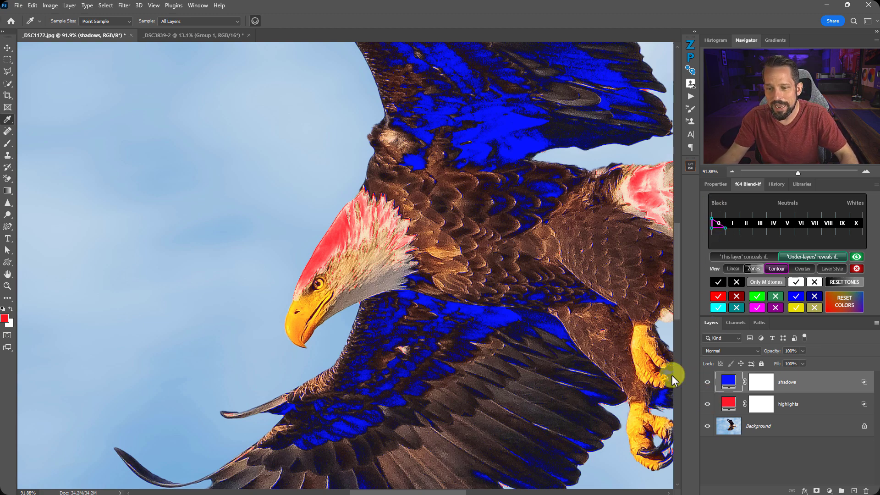
pyautogui.rightClick(449, 260)
pyautogui.click(464, 263)
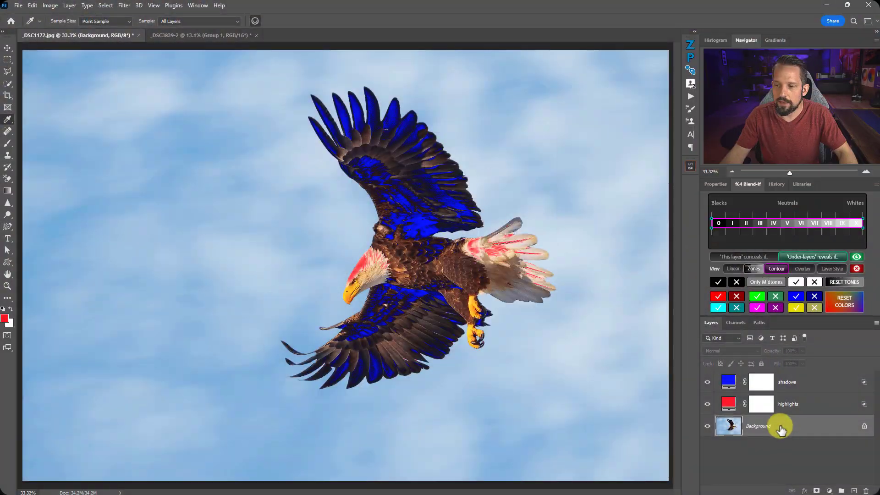
# - Add a Curves adjustment, darken the photo while toggling the shadows overlay, then straighten the curve
pyautogui.click(829, 490)
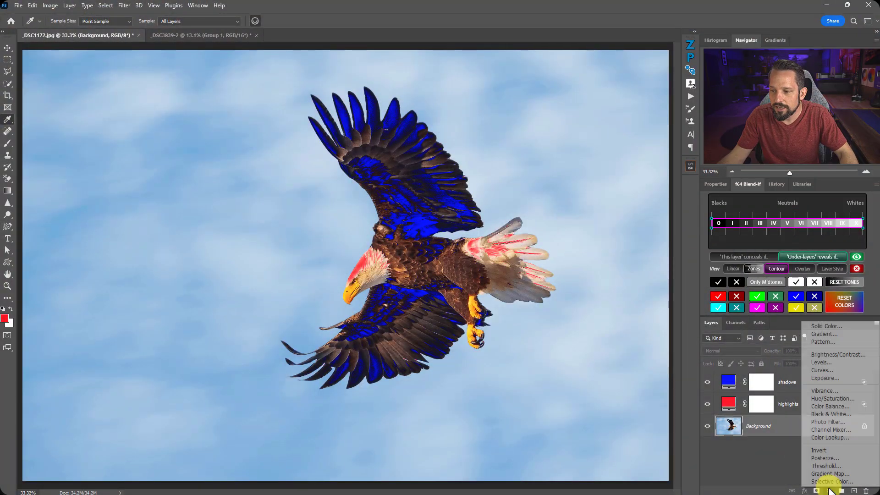
pyautogui.click(830, 372)
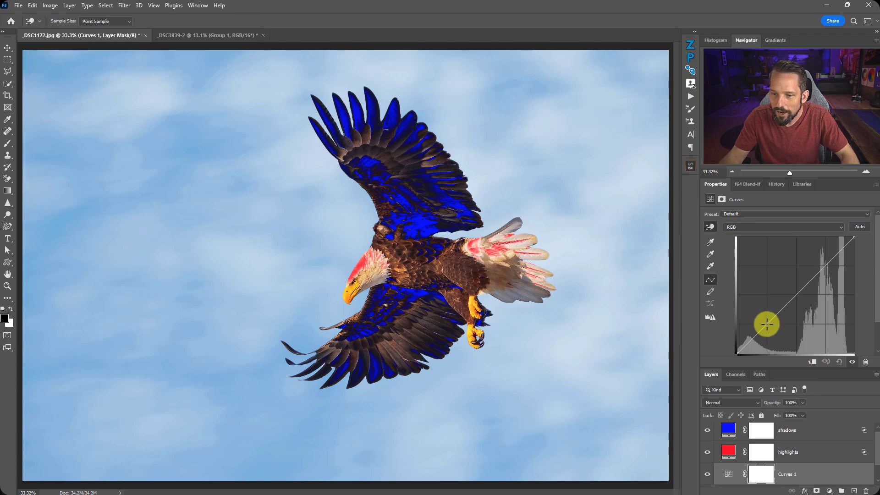
pyautogui.moveTo(766, 324); pyautogui.dragTo(775, 334)
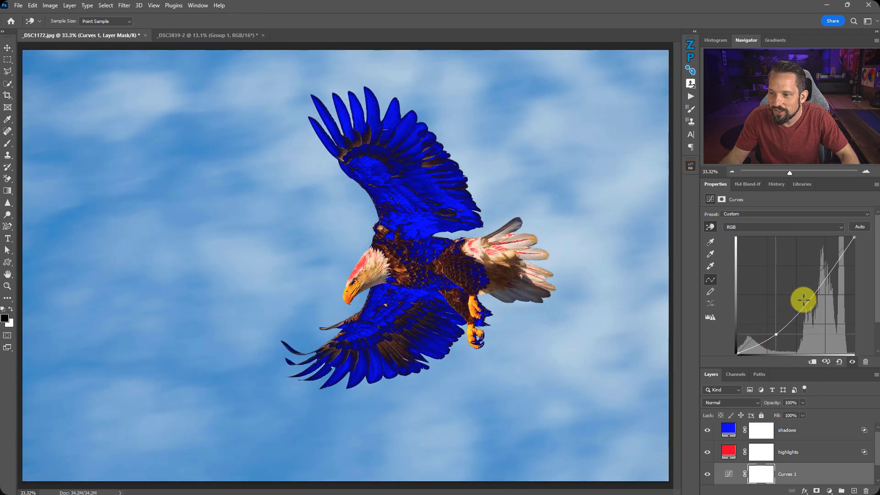
pyautogui.moveTo(803, 300); pyautogui.dragTo(812, 308)
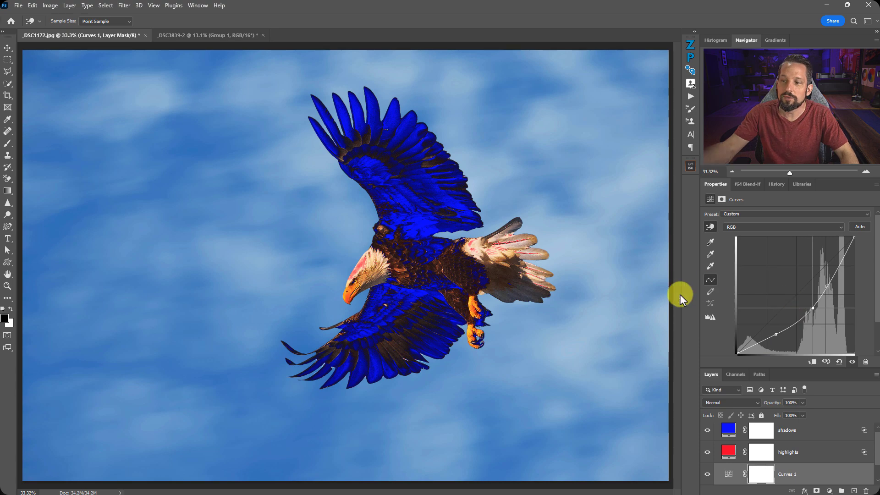
pyautogui.keyDown('ctrl'); pyautogui.click(773, 335); pyautogui.keyUp('ctrl')
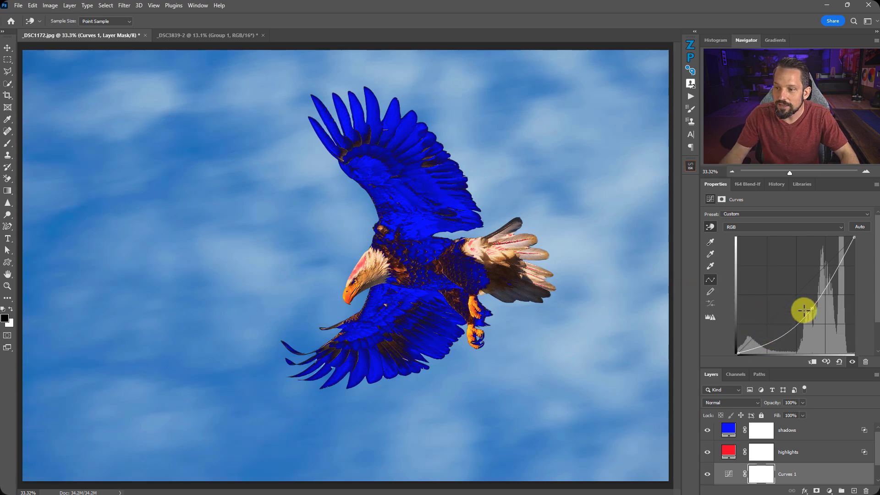
pyautogui.moveTo(811, 309); pyautogui.dragTo(797, 357)
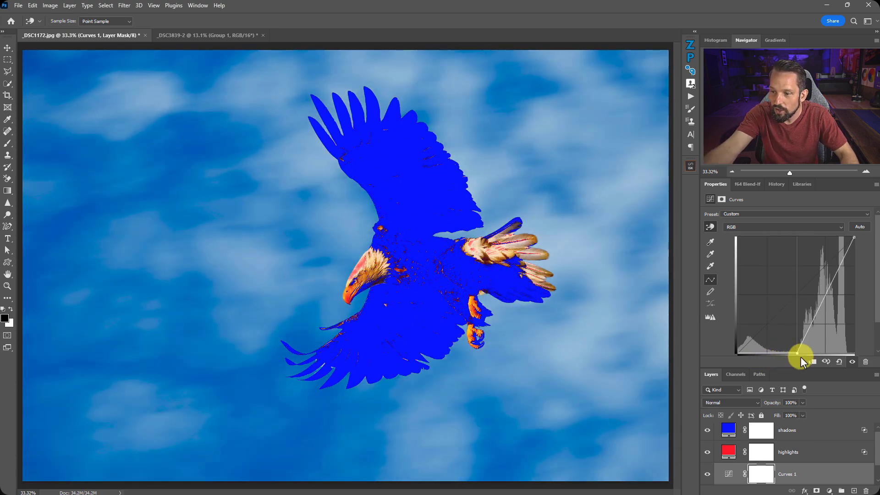
pyautogui.click(708, 430)
pyautogui.click(707, 429)
pyautogui.click(707, 430)
pyautogui.click(709, 430)
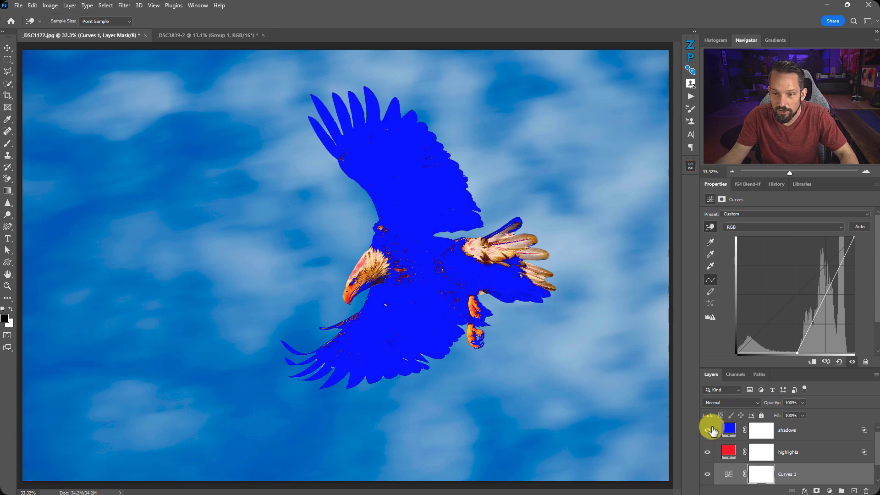
pyautogui.moveTo(797, 354); pyautogui.dragTo(703, 356)
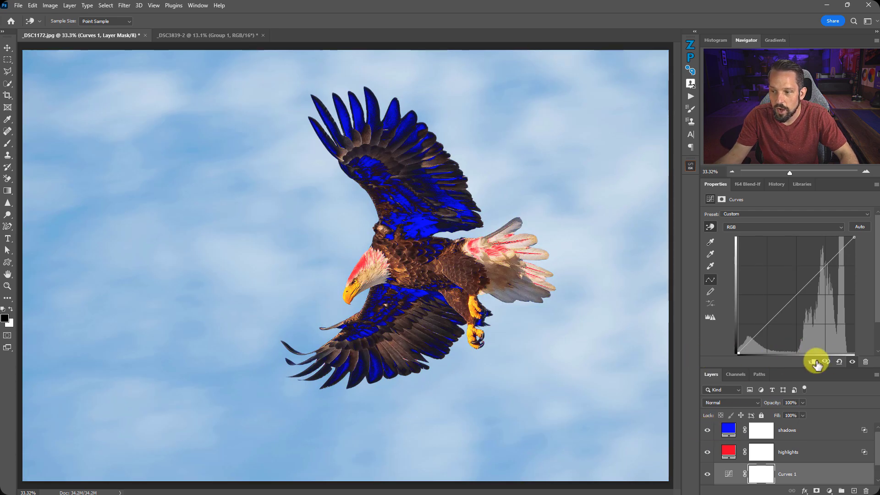
# - Brighten the curve to push highlights into clipping, compare the highlights overlay, then restore the white point
pyautogui.moveTo(855, 236); pyautogui.dragTo(798, 222)
pyautogui.click(707, 452)
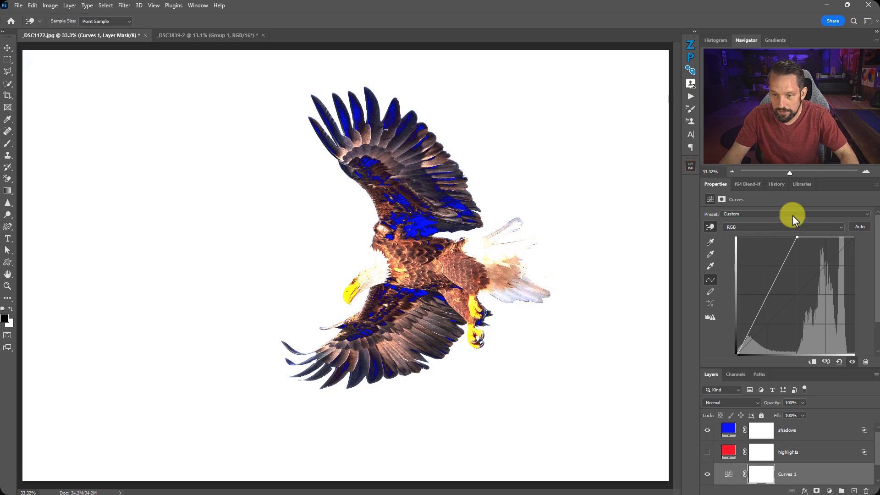
pyautogui.moveTo(797, 236); pyautogui.dragTo(872, 220)
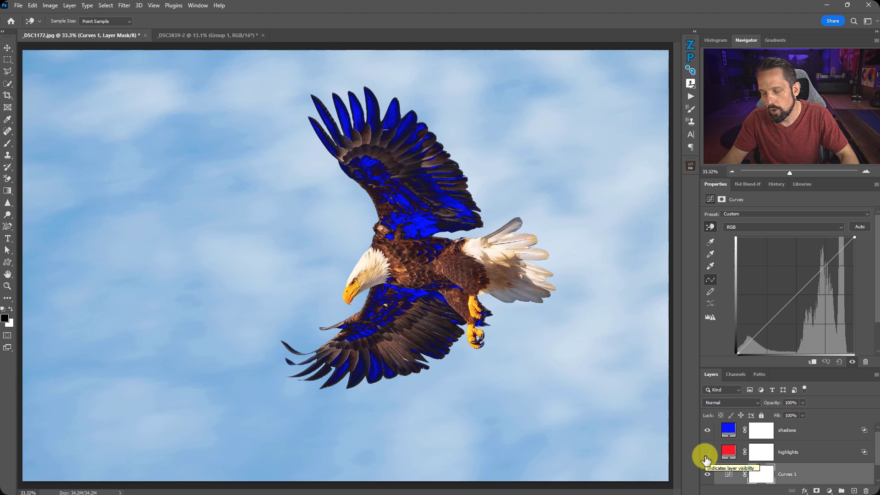
pyautogui.click(707, 452)
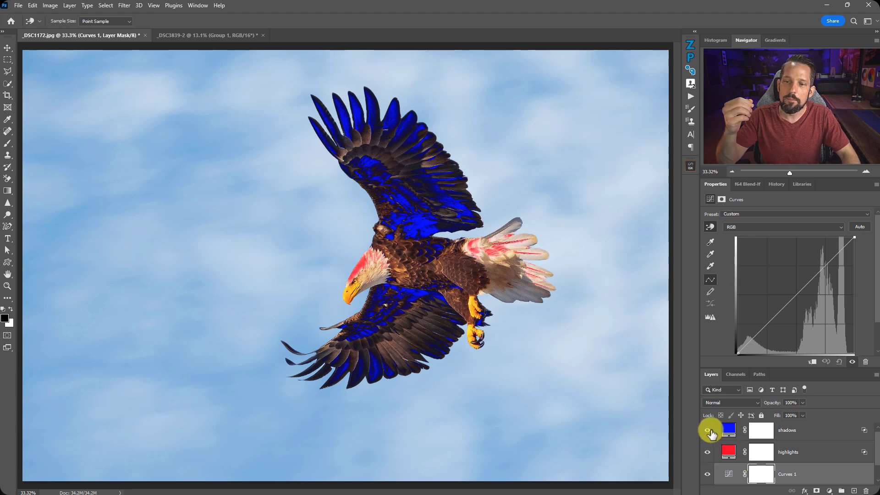
# - Select the shadows layer and test its dark Blend-If range
pyautogui.click(745, 185)
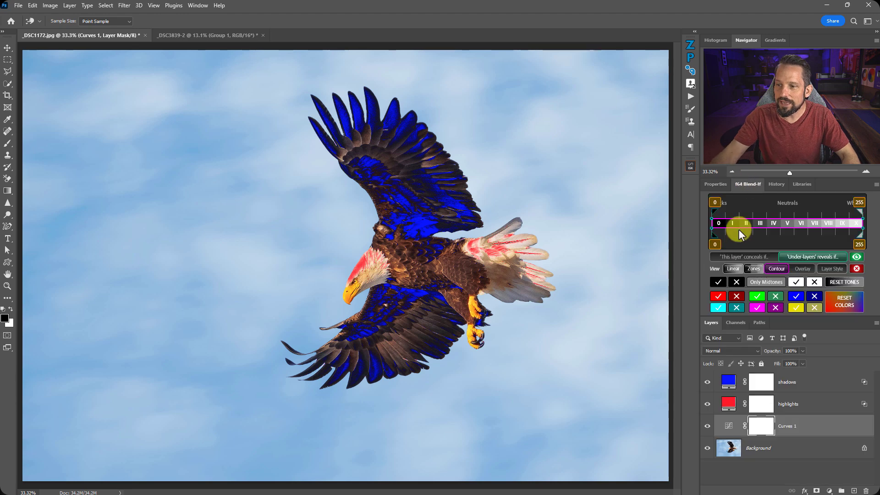
pyautogui.click(795, 387)
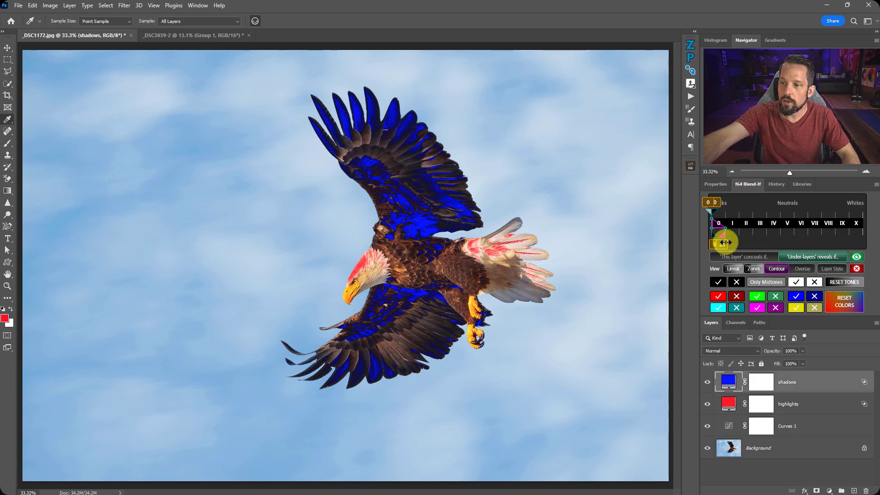
pyautogui.moveTo(723, 249)
pyautogui.mouseDown()
pyautogui.moveTo(729, 256)
pyautogui.moveTo(711, 246)
pyautogui.moveTo(724, 244)
pyautogui.mouseUp()
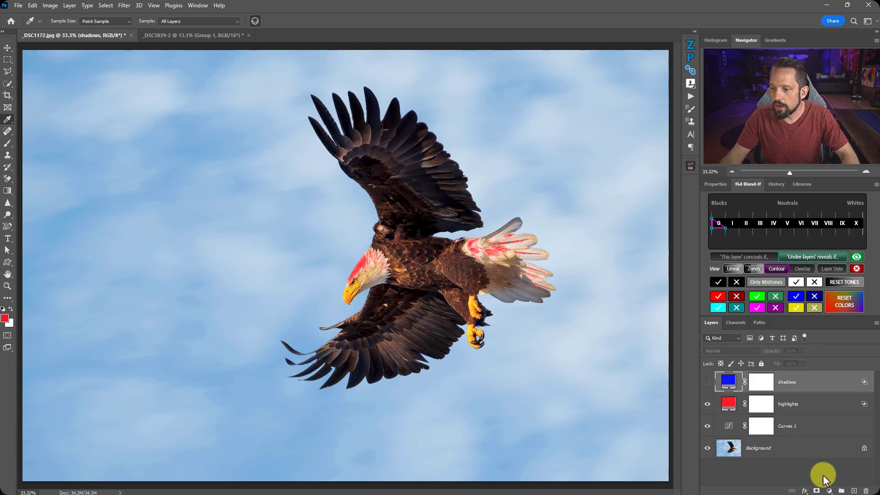
# - Add a new Solid Color fill layer set to pure blue 0000ff
pyautogui.click(829, 490)
pyautogui.click(837, 330)
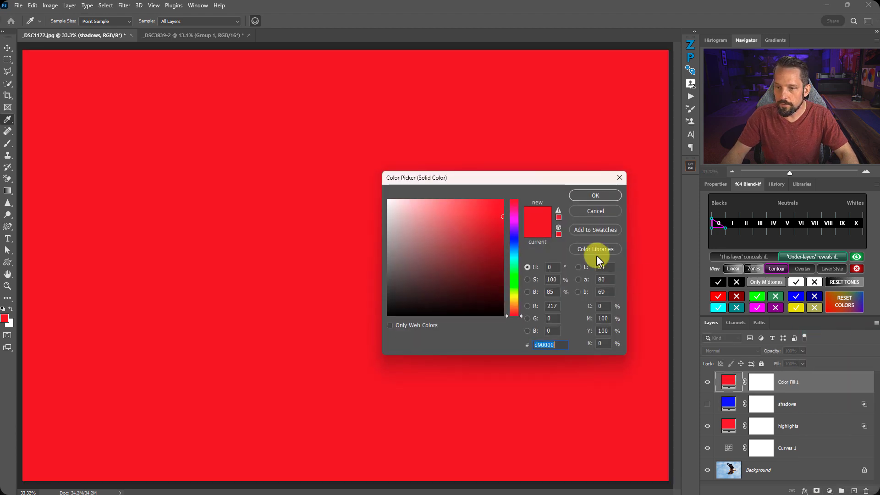
pyautogui.click(514, 238)
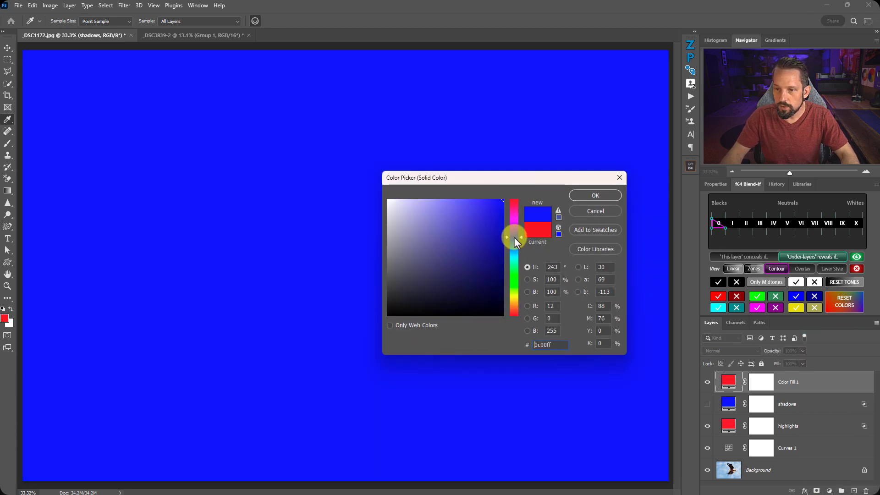
pyautogui.doubleClick(552, 306)
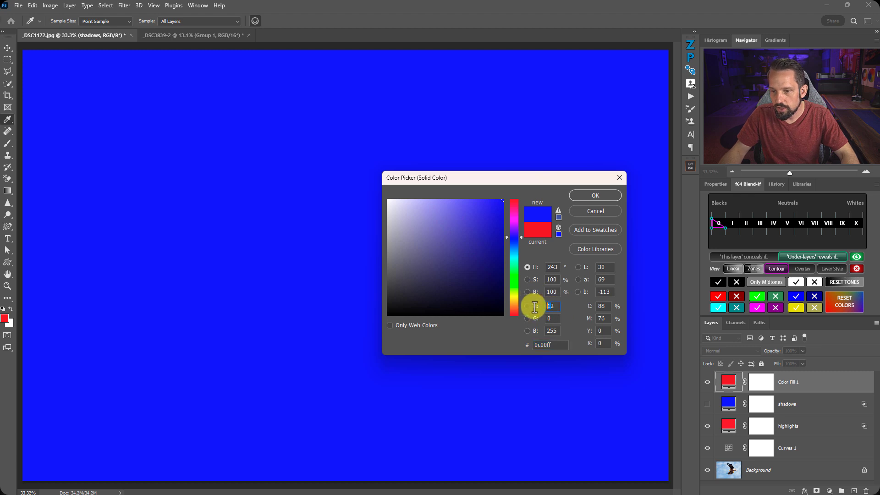
pyautogui.write('0')
pyautogui.click(594, 196)
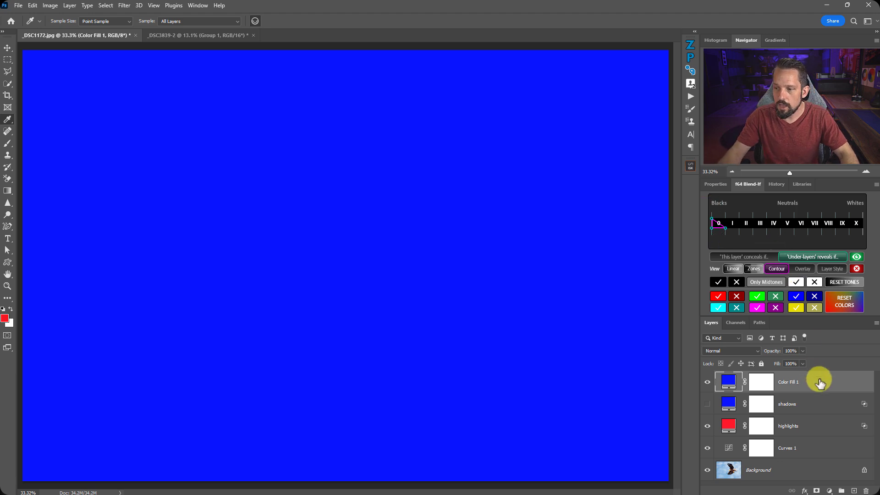
# - Limit Color Fill 1 to the darkest tones with a Blend If fade split at 0/23
pyautogui.doubleClick(724, 374)
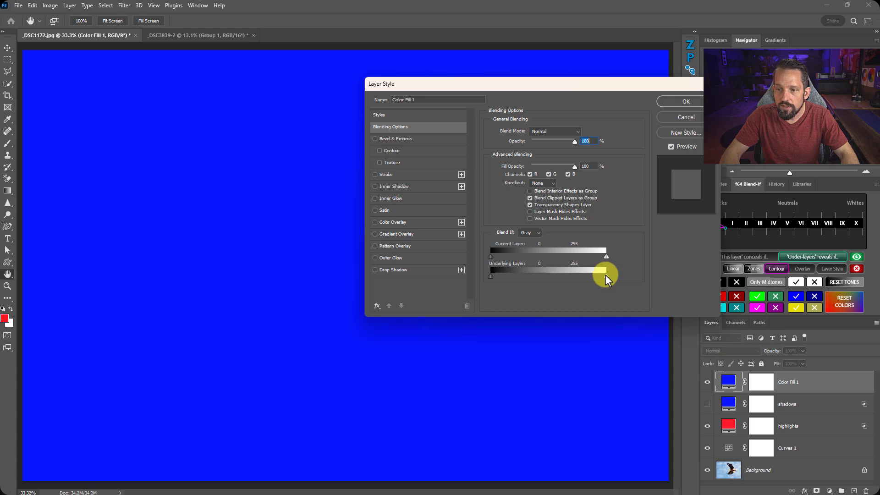
pyautogui.moveTo(605, 275); pyautogui.dragTo(503, 278)
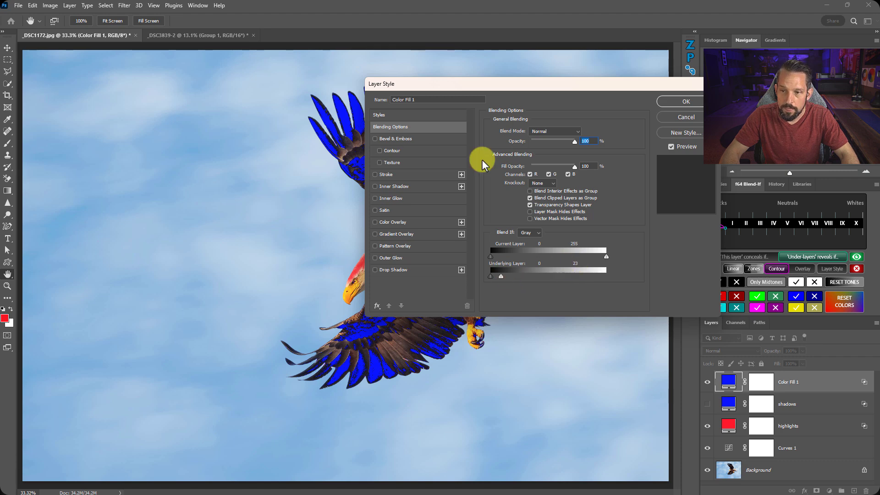
pyautogui.moveTo(490, 83); pyautogui.dragTo(597, 69)
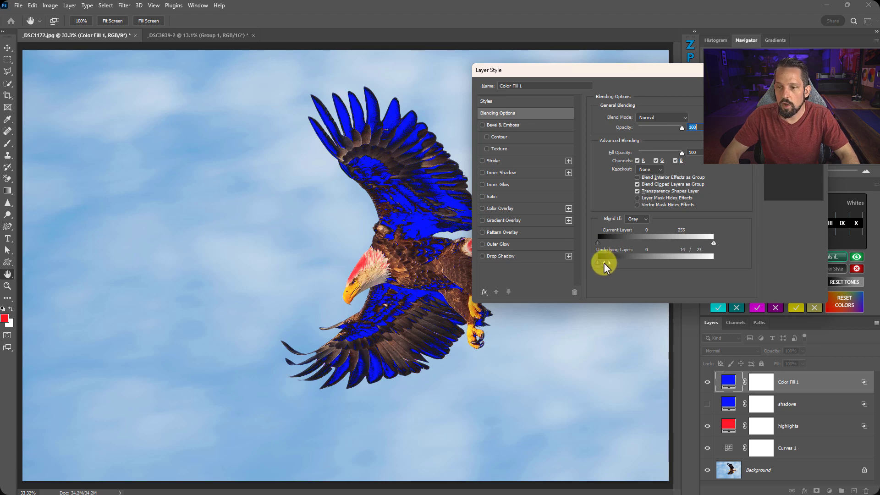
pyautogui.moveTo(603, 262); pyautogui.dragTo(581, 256)
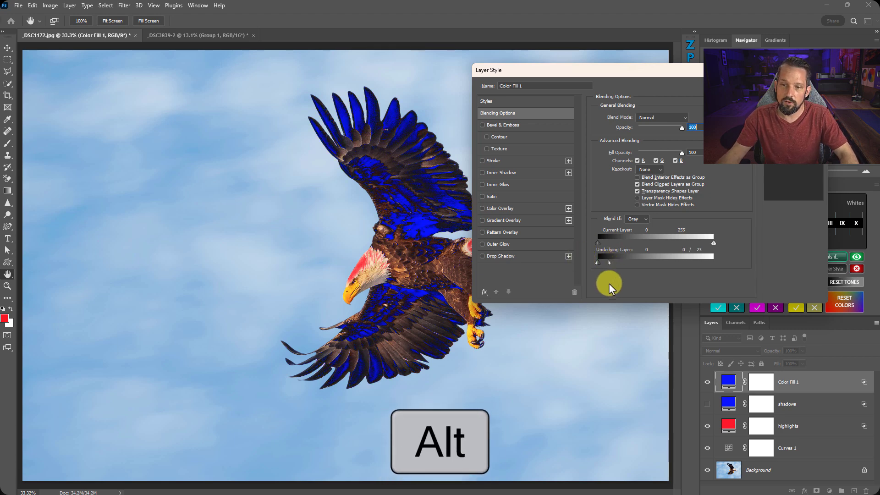
pyautogui.press('Return')
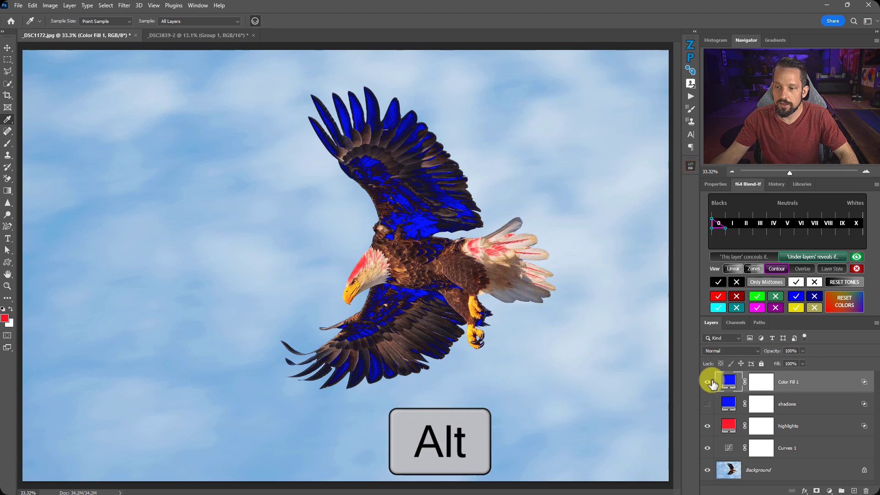
# - Compare Color Fill 1 against the shadows layer, ending with Color Fill 1 hidden and shadows visible
pyautogui.click(707, 382)
pyautogui.click(707, 404)
pyautogui.click(707, 404)
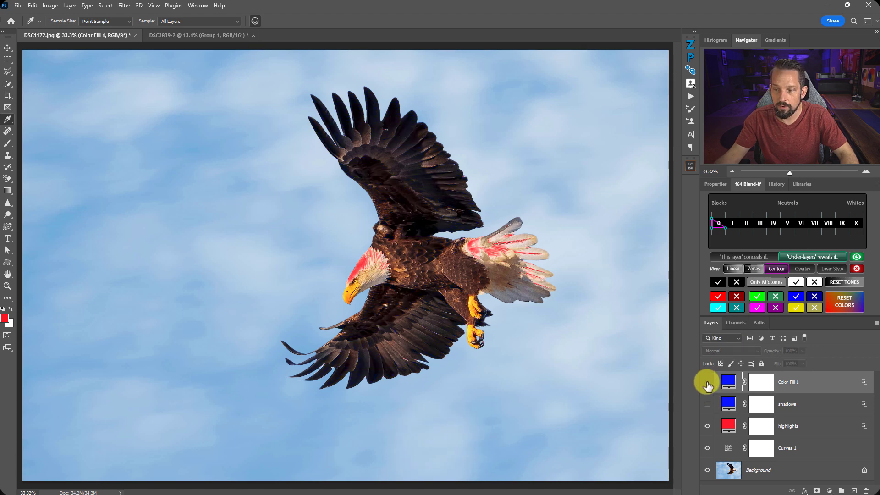
pyautogui.click(708, 382)
pyautogui.click(707, 384)
pyautogui.click(707, 402)
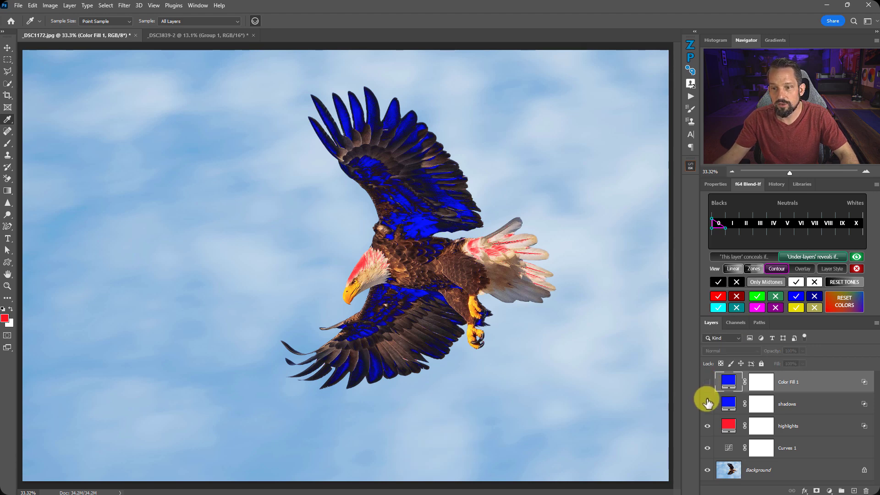
pyautogui.click(707, 402)
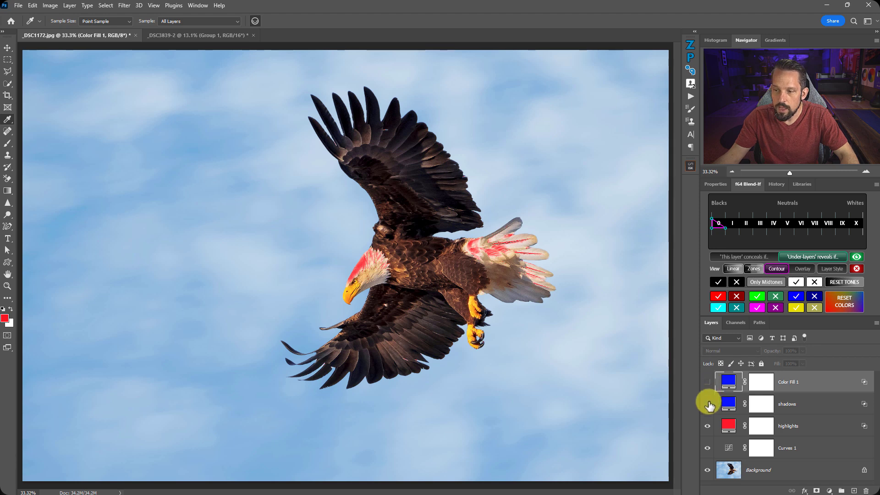
pyautogui.click(707, 404)
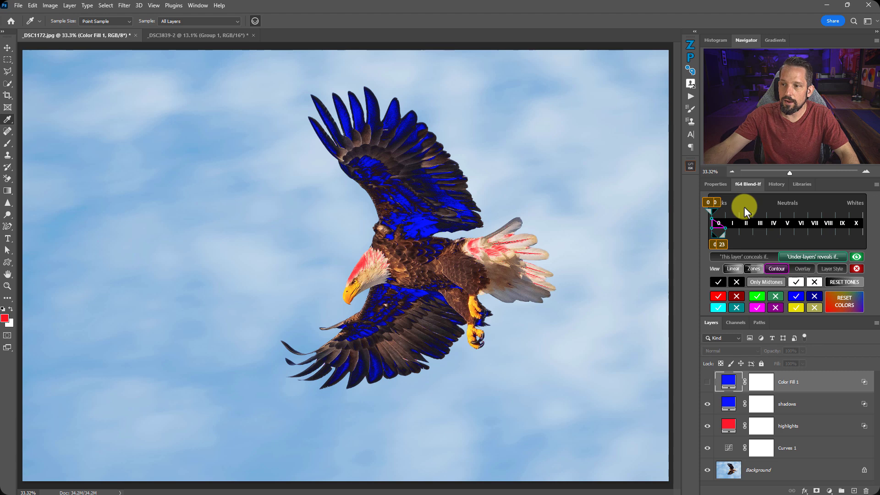
pyautogui.click(823, 405)
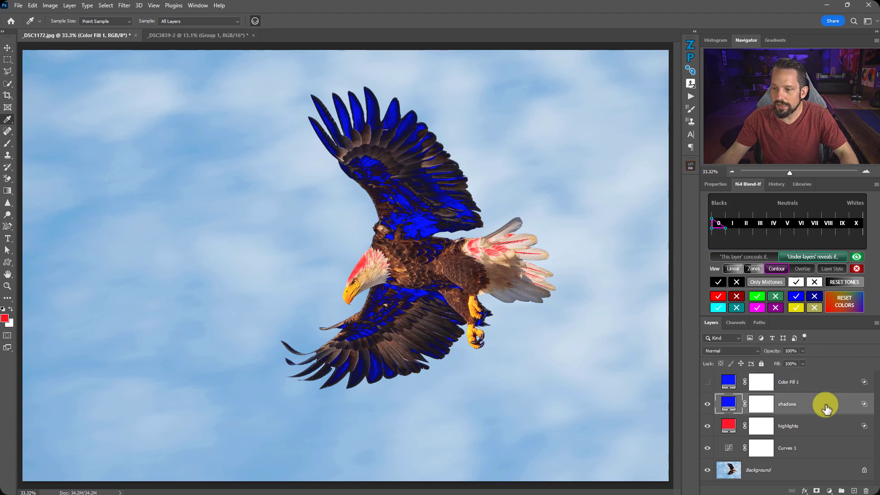
pyautogui.click(467, 212)
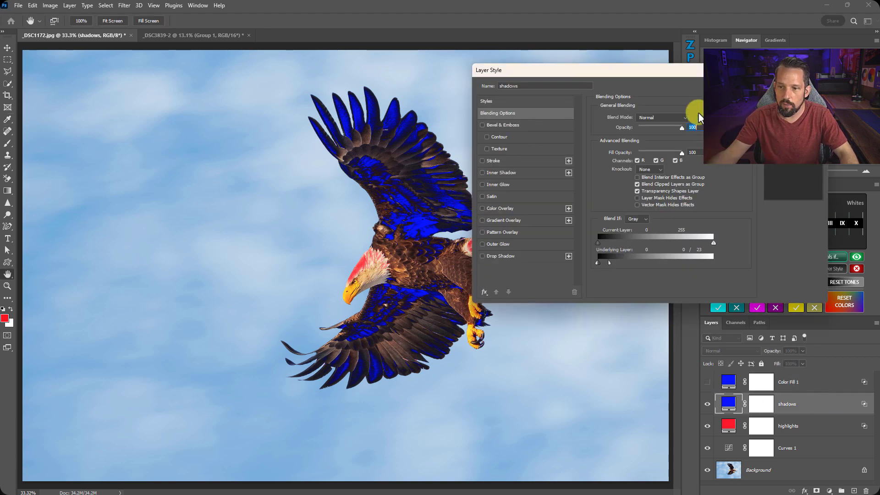
pyautogui.press('Return')
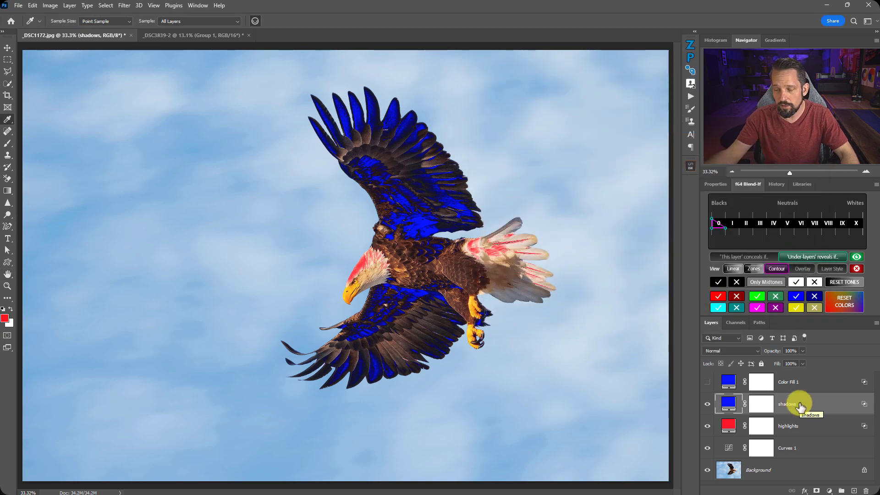
pyautogui.moveTo(718, 204)
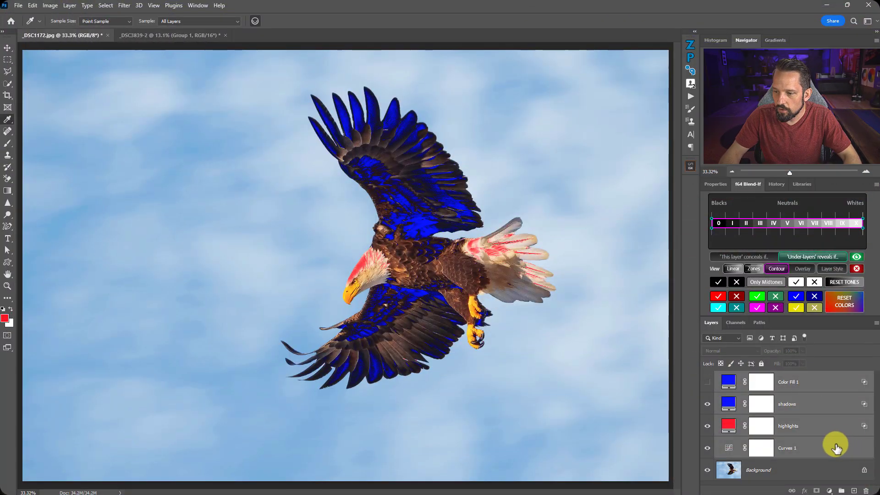
# - Delete the four hand-built layers, then run the Find Brights and Find Darks actions
pyautogui.press('Delete')
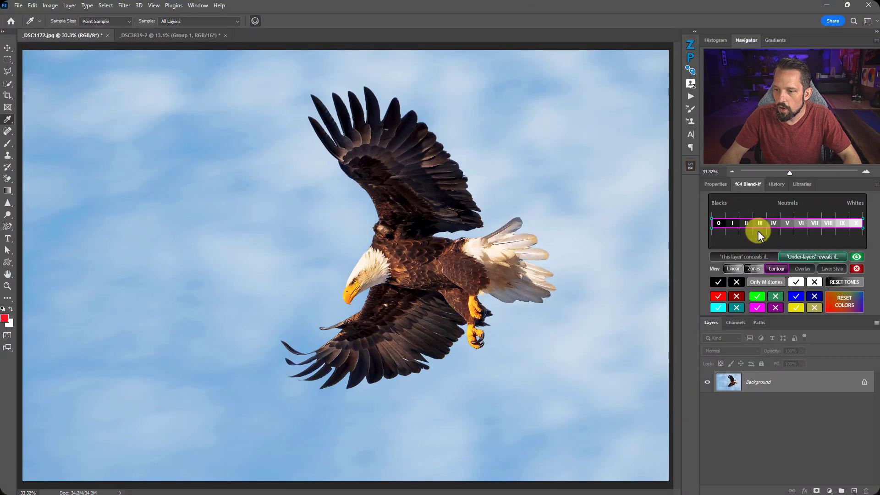
pyautogui.click(690, 98)
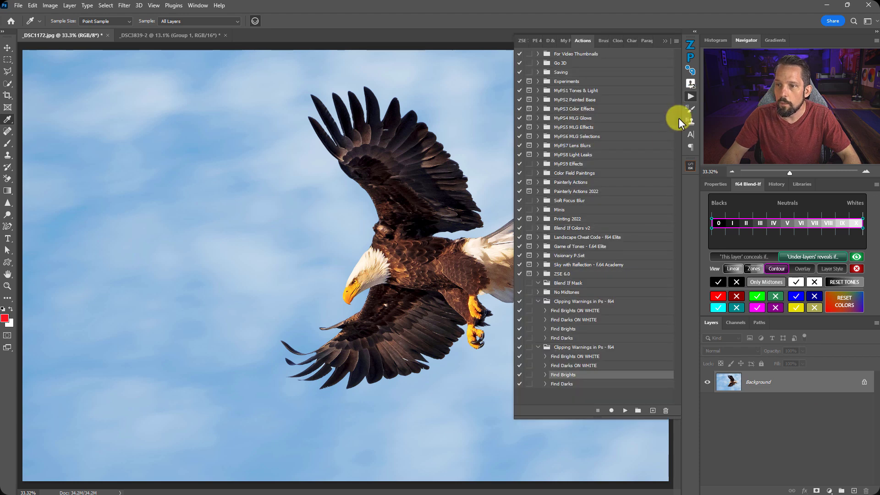
pyautogui.click(560, 385)
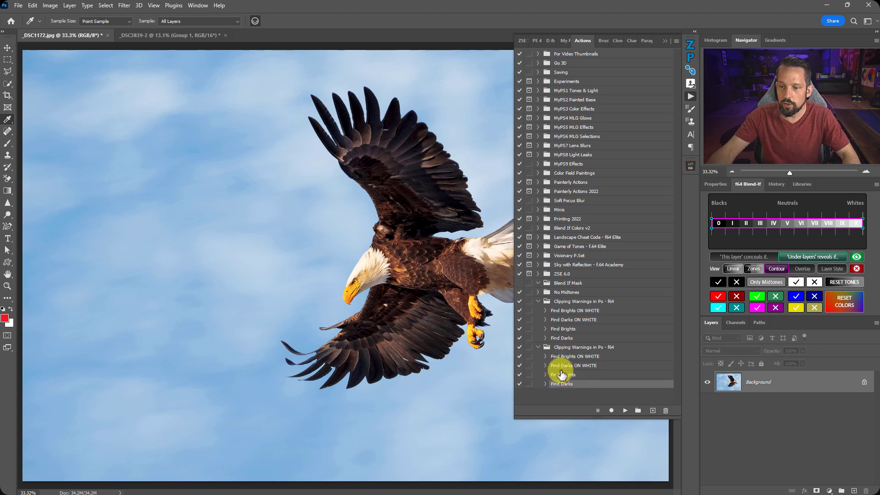
pyautogui.click(569, 375)
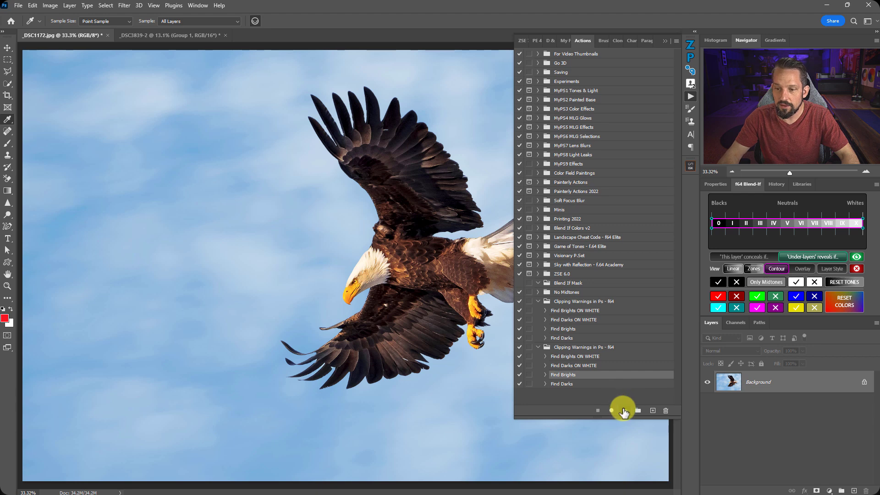
pyautogui.click(624, 411)
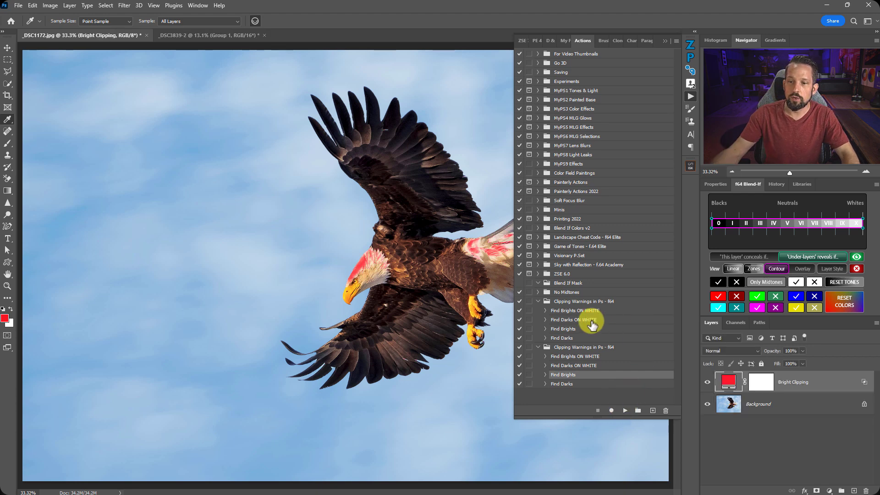
pyautogui.click(593, 384)
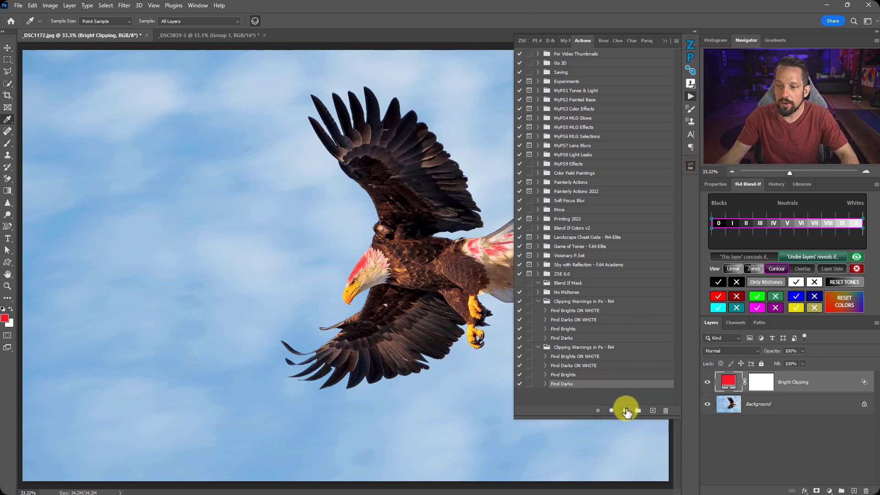
pyautogui.click(625, 410)
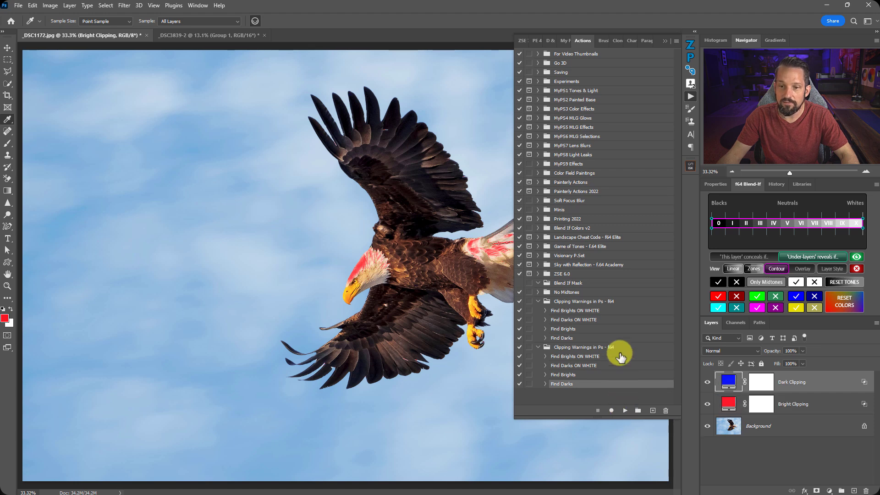
pyautogui.click(665, 41)
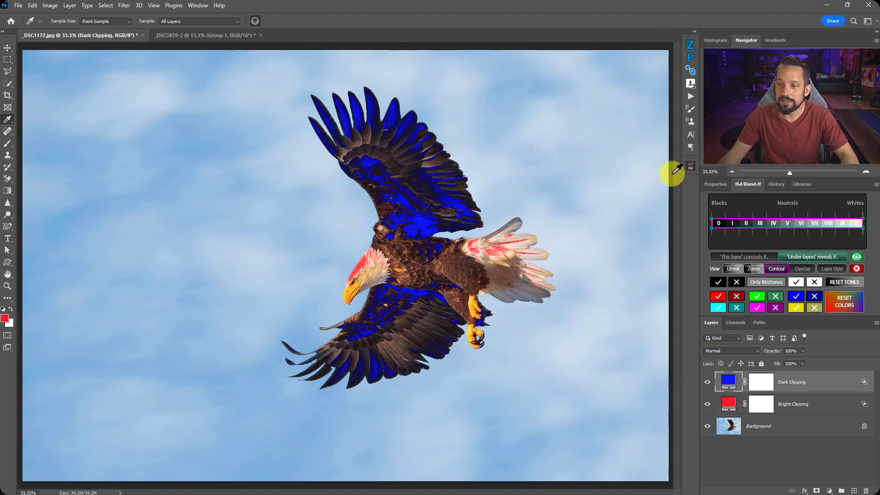
# - Delete the old clipping layers and run the Find Brights ON WHITE action on the eagle
pyautogui.click(708, 384)
pyautogui.press('Delete')
pyautogui.press('Delete')
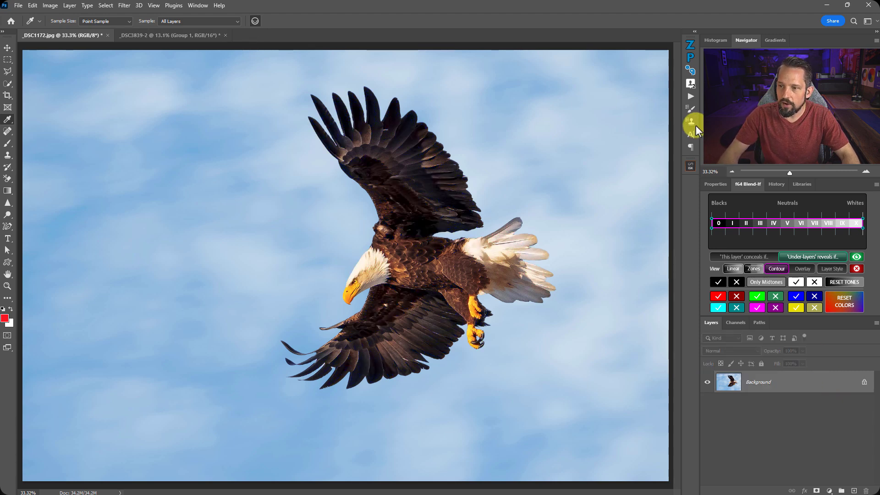
pyautogui.click(689, 97)
pyautogui.click(575, 356)
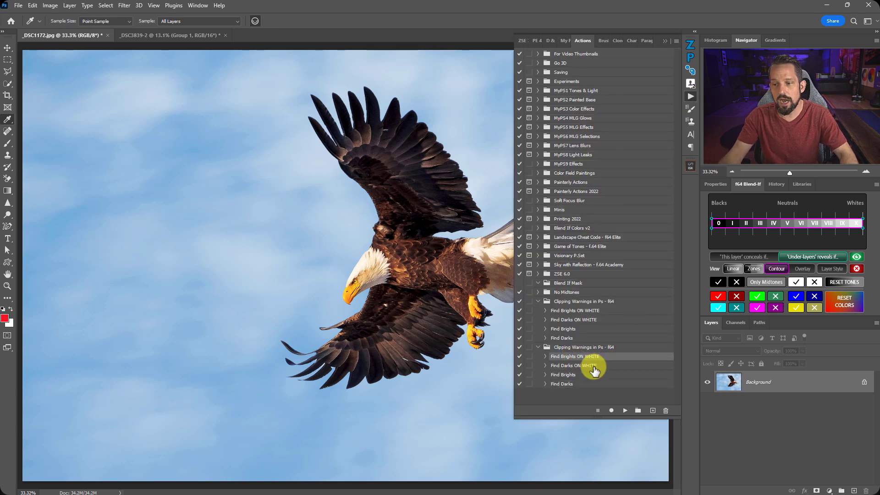
pyautogui.click(625, 411)
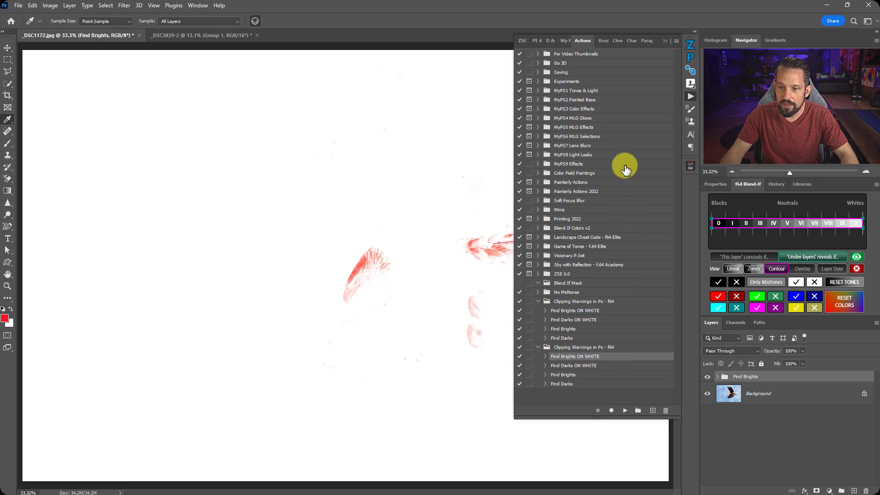
pyautogui.click(664, 45)
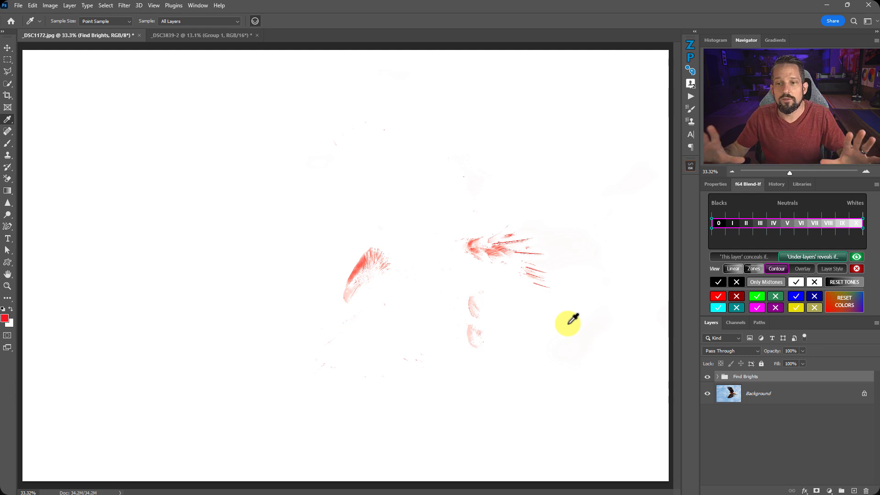
# - Inspect the Find Brights curves layer with Bright Visualizer hidden, then turn Bright Visualizer back on
pyautogui.click(718, 377)
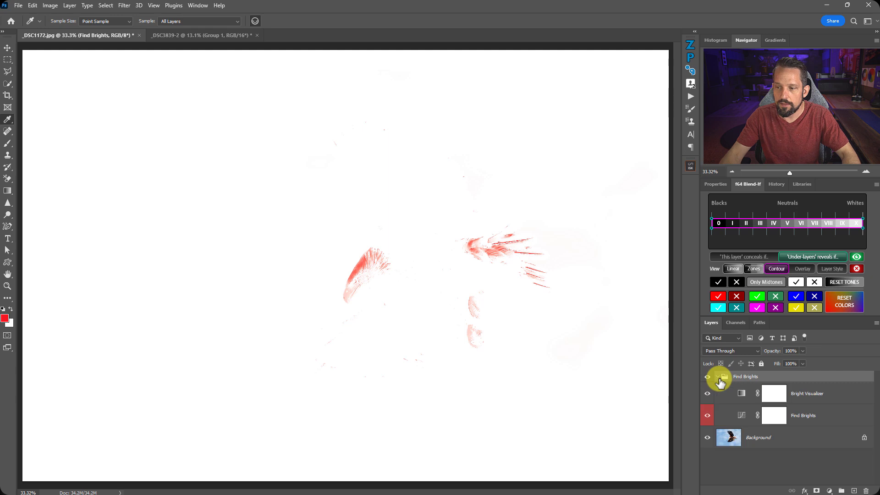
pyautogui.click(707, 393)
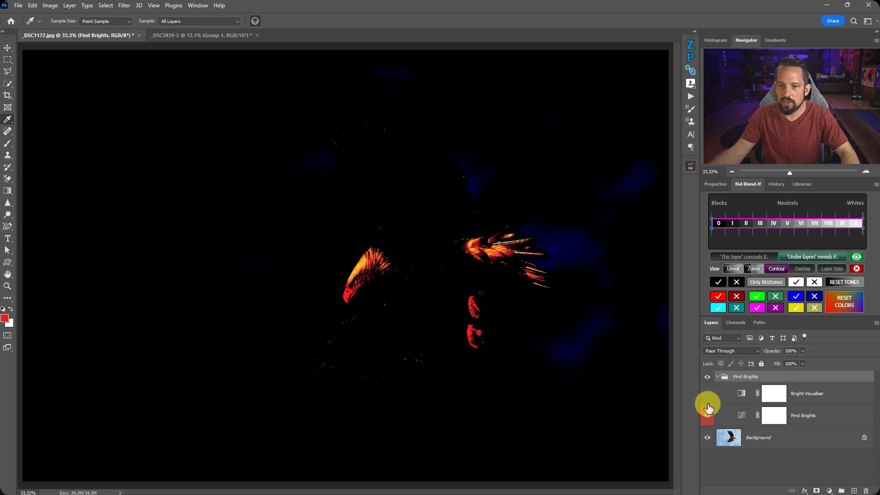
pyautogui.click(731, 419)
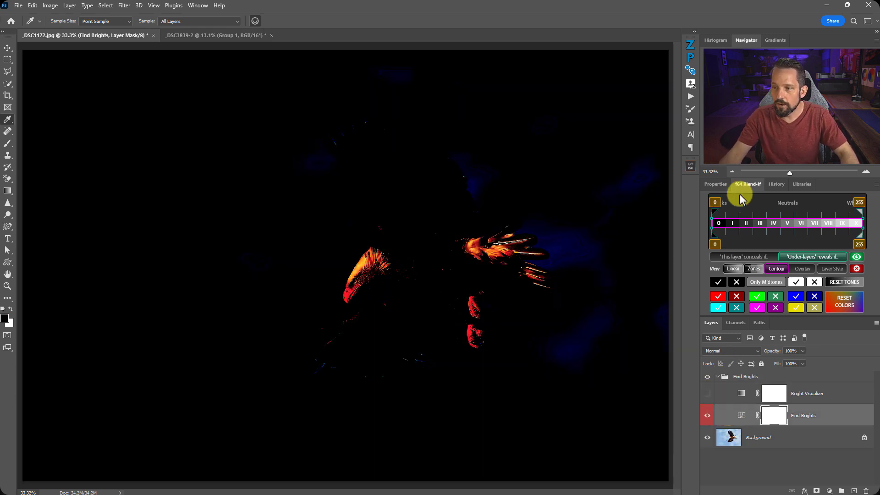
pyautogui.click(715, 184)
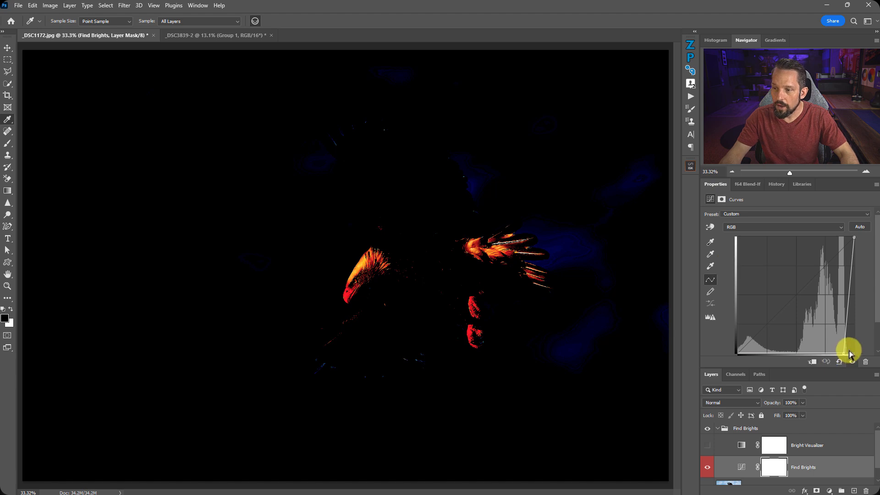
pyautogui.scroll(-2, 848, 354)
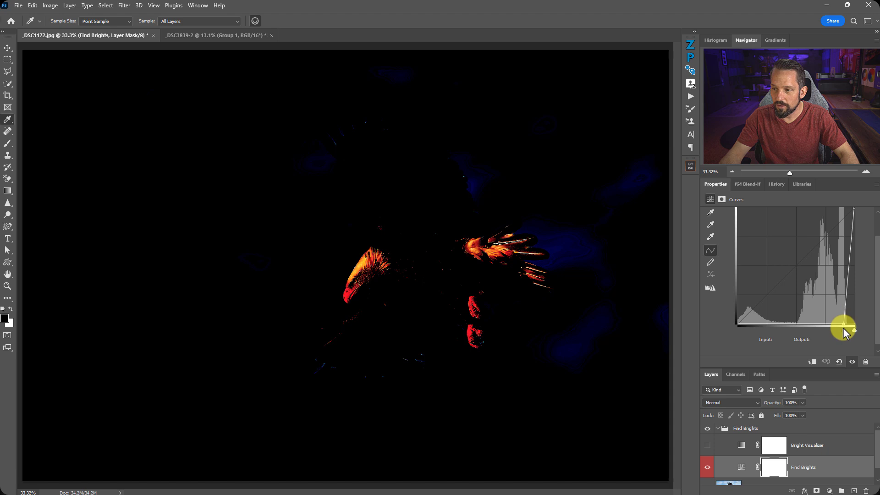
pyautogui.click(706, 445)
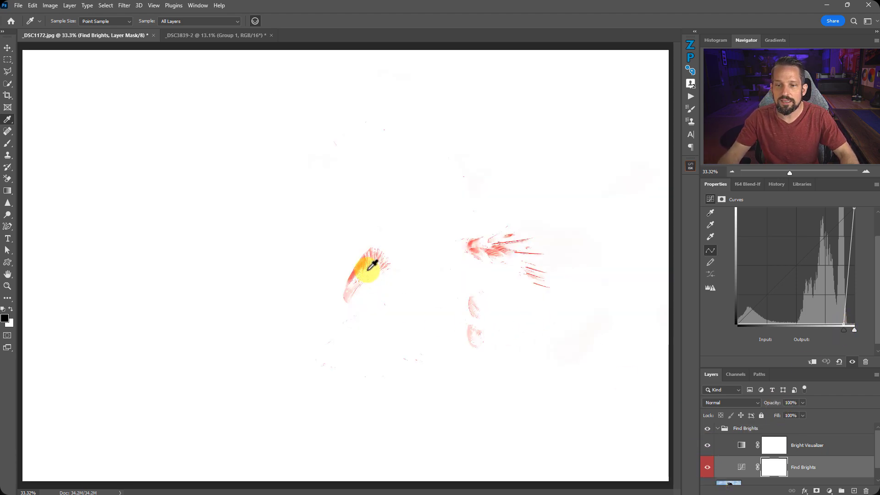
pyautogui.click(718, 429)
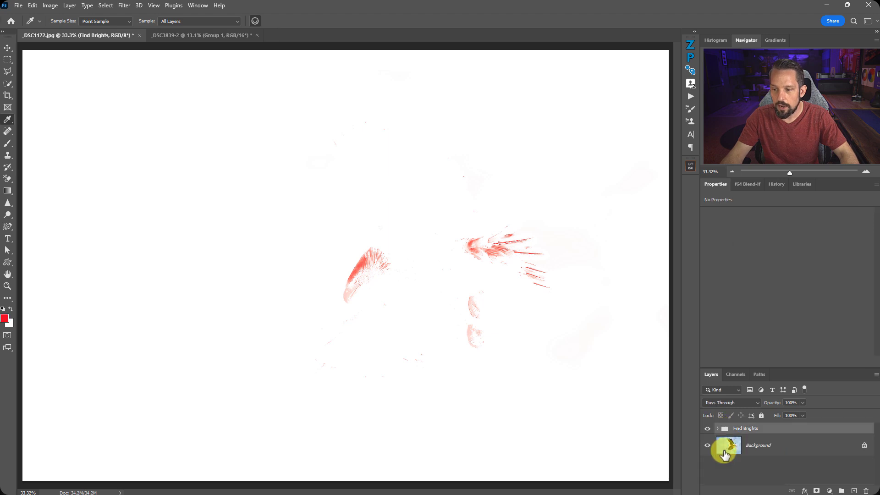
# - Add a Curves 1 adjustment above the eagle and drag the curve upward to brighten it
pyautogui.click(724, 446)
pyautogui.click(829, 490)
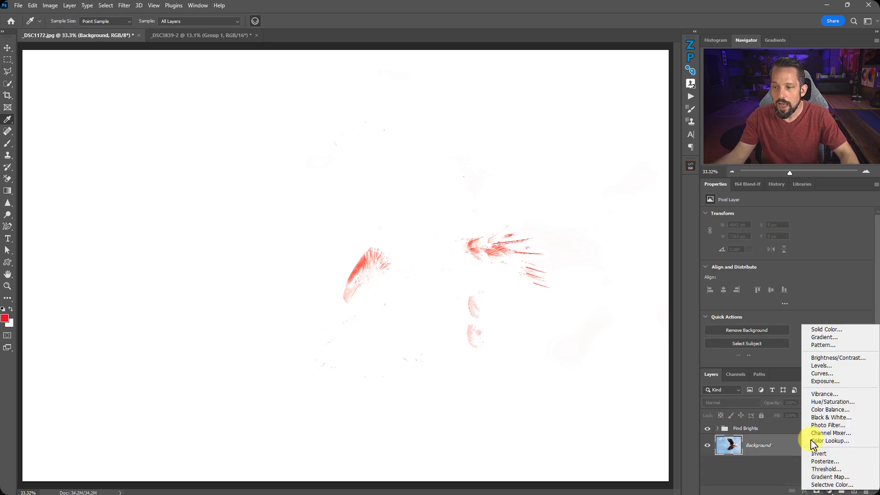
pyautogui.click(821, 373)
pyautogui.moveTo(792, 296); pyautogui.dragTo(782, 276)
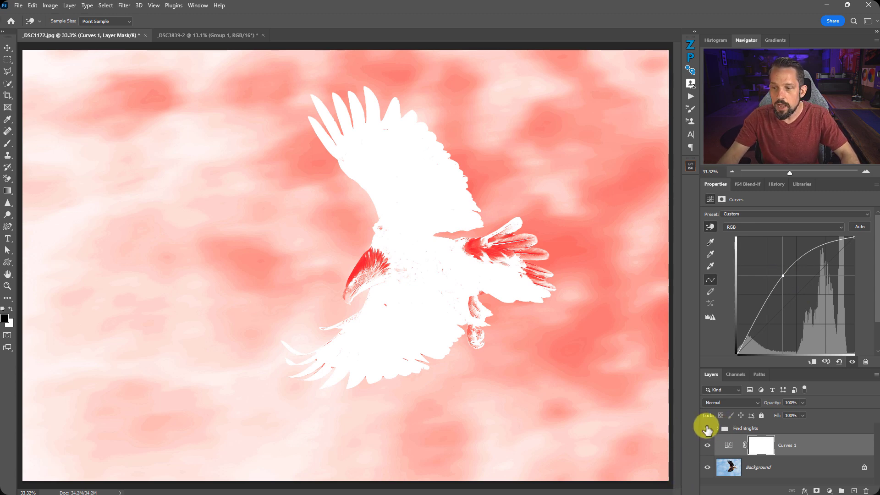
# - Hide Curves 1 and the Find Brights group to show the plain eagle
pyautogui.click(708, 445)
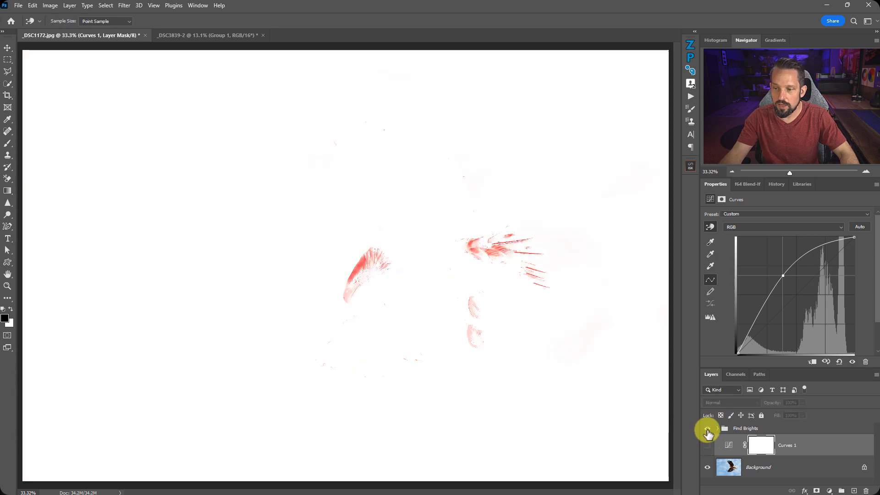
pyautogui.click(707, 428)
pyautogui.click(736, 429)
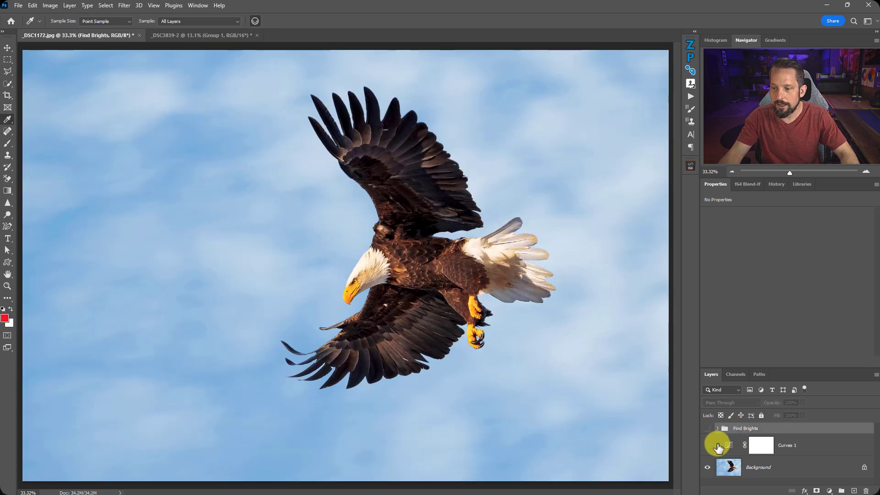
# - Run the Find Darks ON WHITE action to build a blue darks map of the eagle
pyautogui.click(690, 96)
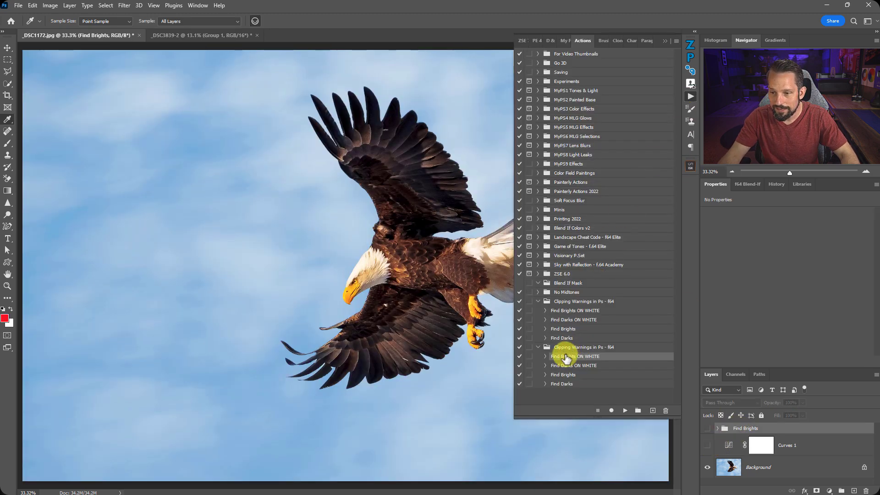
pyautogui.click(564, 366)
pyautogui.click(625, 411)
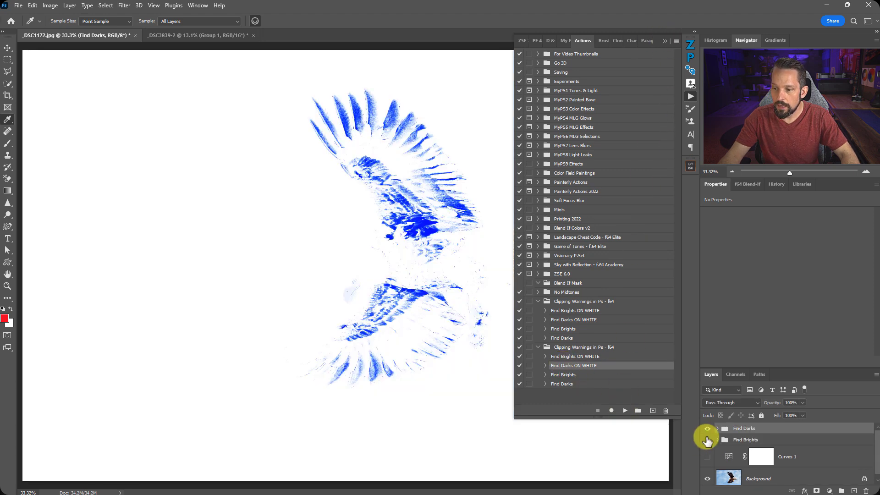
pyautogui.click(707, 439)
pyautogui.click(712, 414)
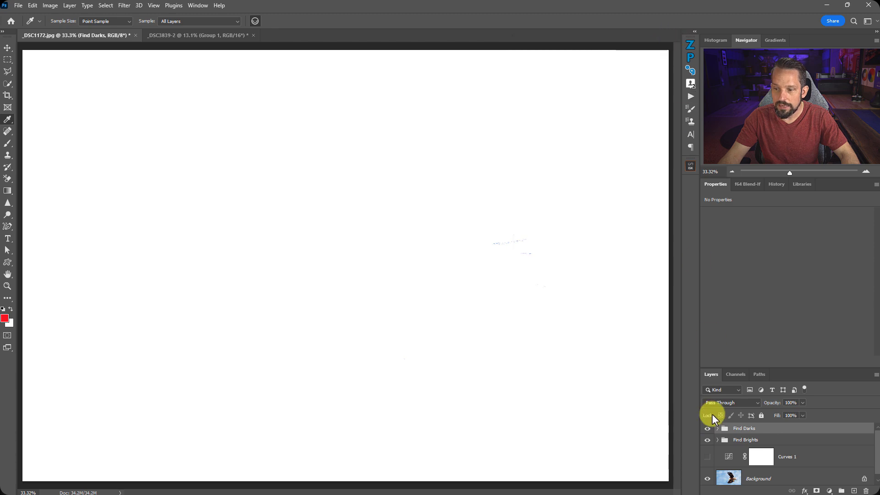
# - Toggle the Find Darks and Find Brights maps on and off to compare them
pyautogui.click(708, 441)
pyautogui.click(707, 429)
pyautogui.click(707, 429)
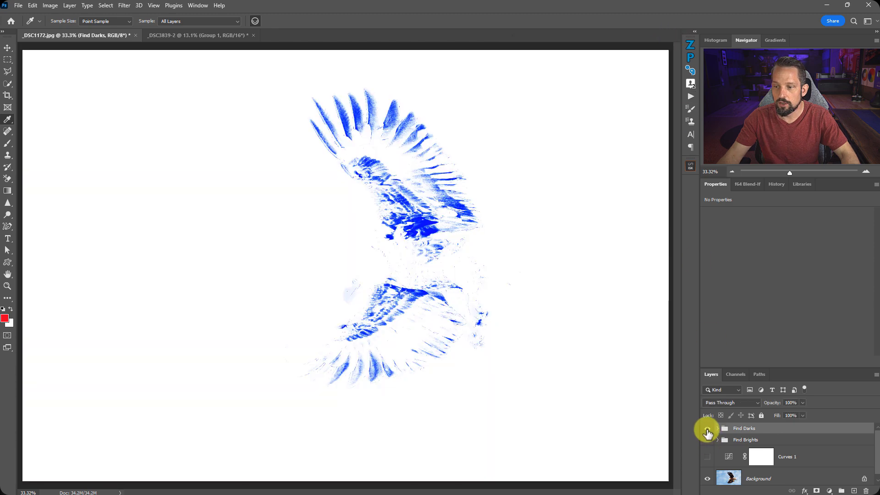
pyautogui.click(707, 429)
pyautogui.click(707, 440)
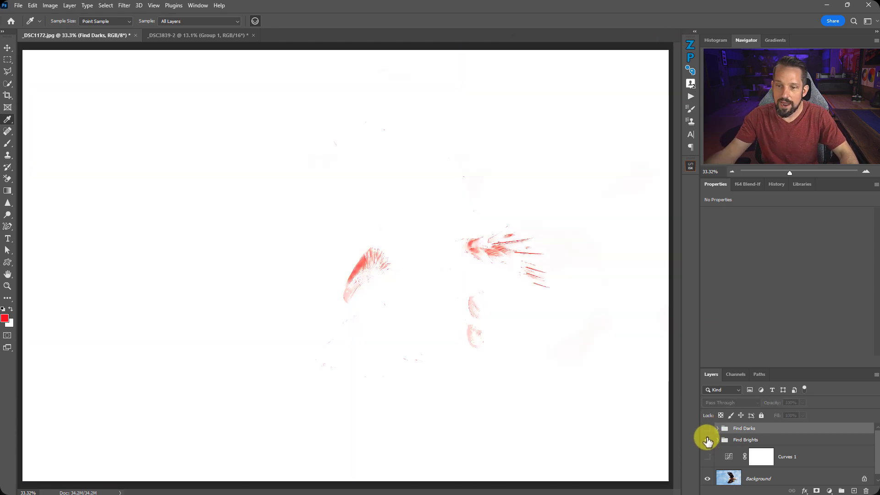
pyautogui.click(708, 441)
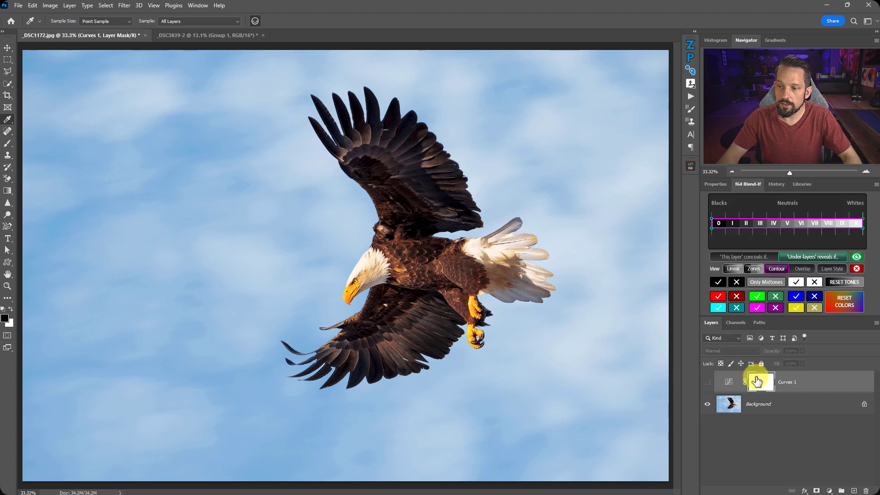
# - Play Find Brights then Find Darks to add red Bright Clipping and blue Dark Clipping layers
pyautogui.click(690, 95)
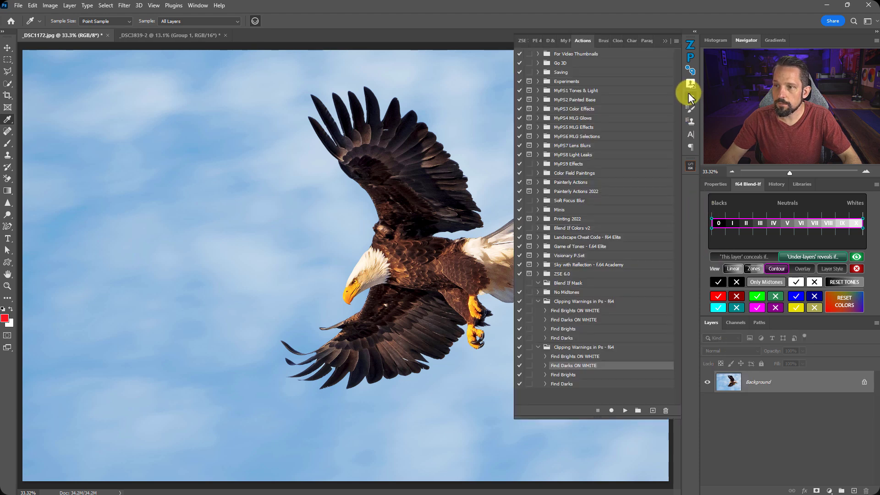
pyautogui.doubleClick(584, 376)
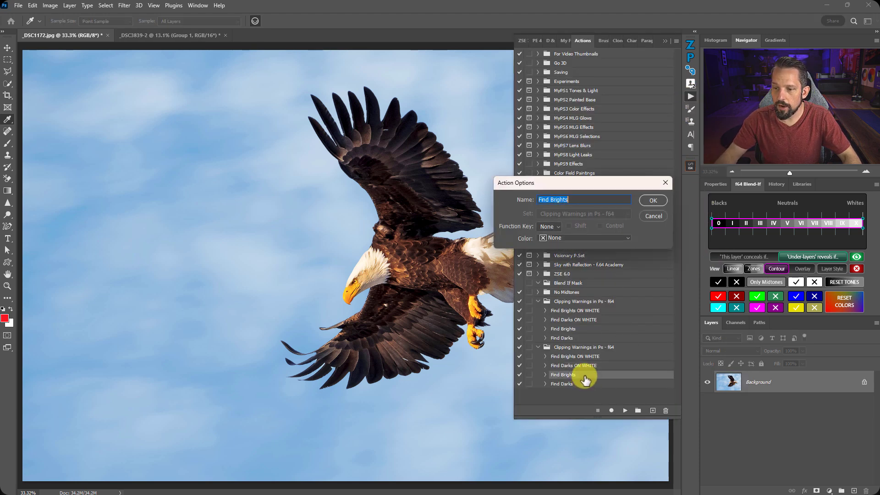
pyautogui.click(651, 216)
pyautogui.click(625, 410)
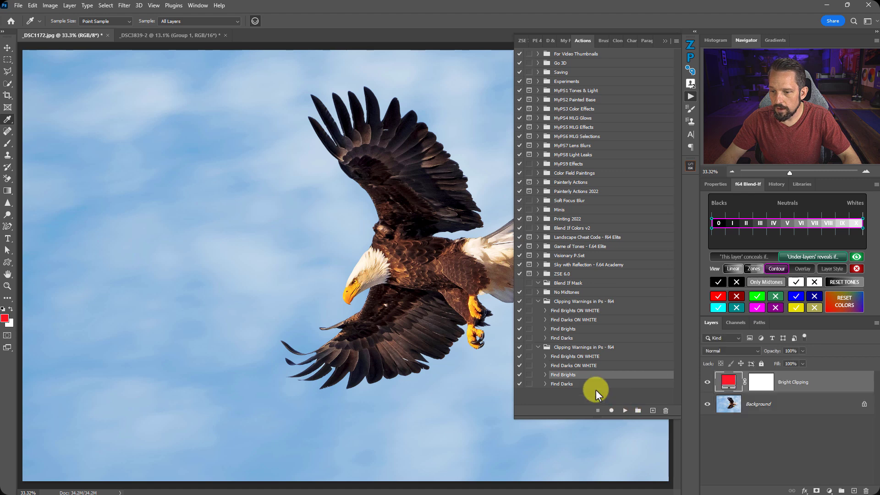
pyautogui.click(624, 411)
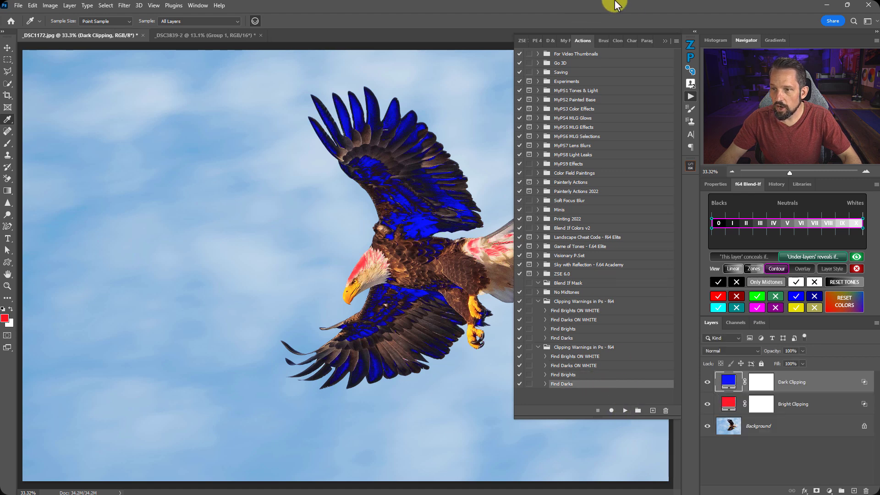
pyautogui.click(662, 40)
pyautogui.click(834, 405)
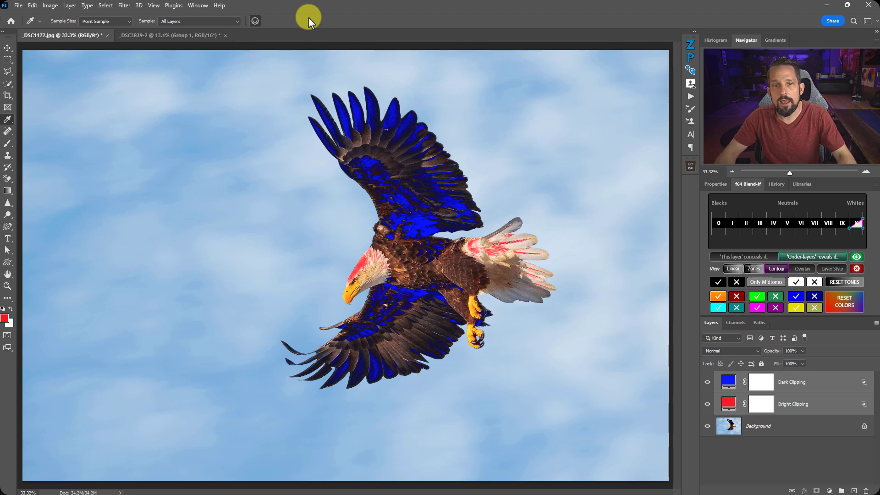
# - Paste the Bright Clipping and Dark Clipping layers into _DSC3839-2 and fit the beach photo on screen
pyautogui.click(151, 35)
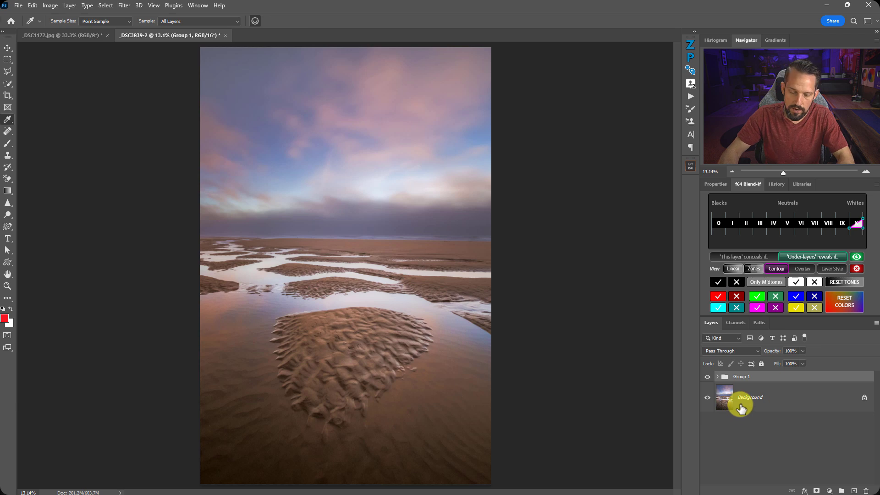
pyautogui.press('F2')
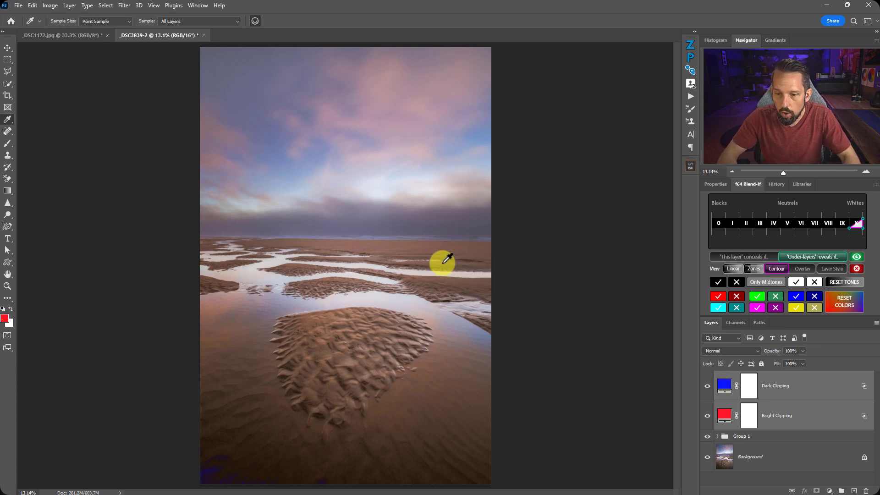
pyautogui.scroll(10, 373, 305)
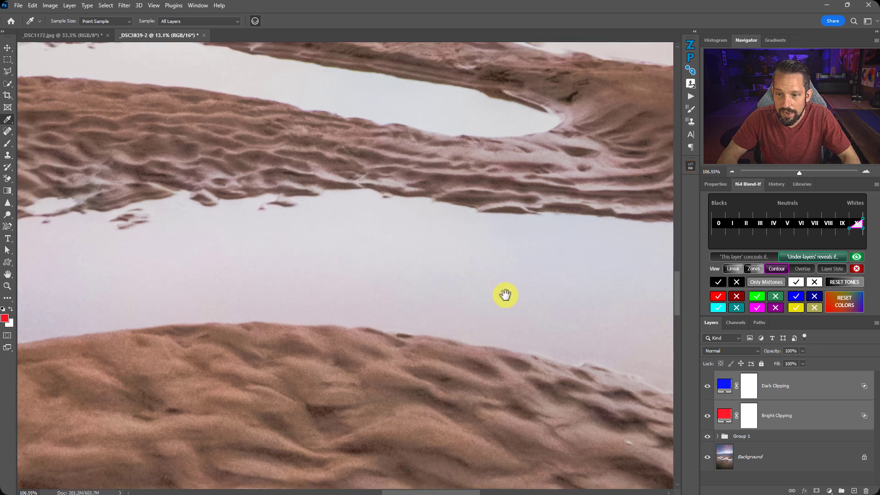
pyautogui.rightClick(428, 270)
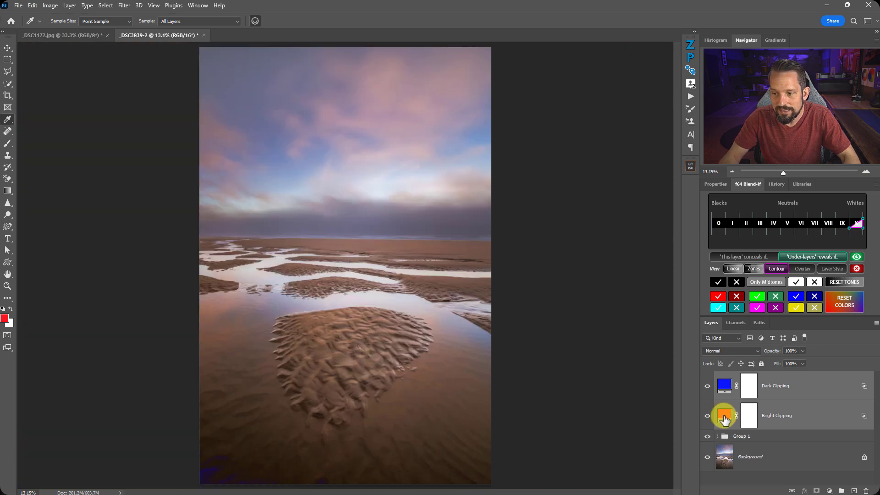
pyautogui.click(716, 415)
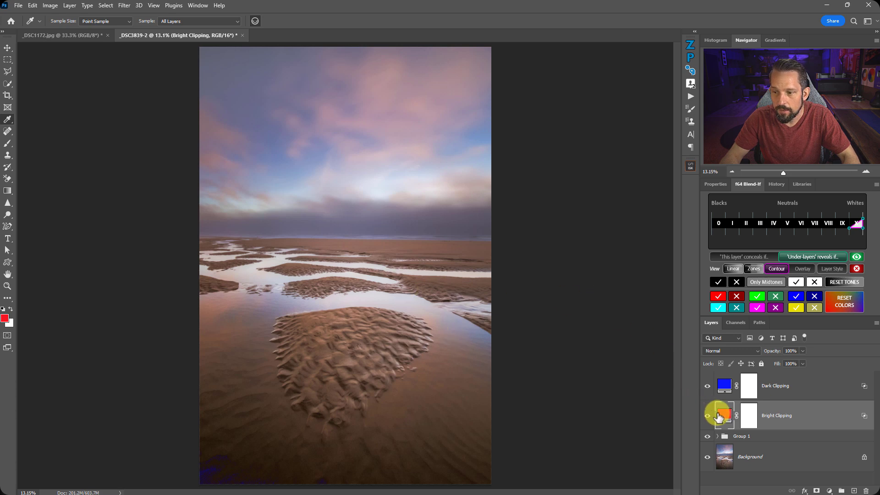
# - Add a Levels 1 layer above Group 1 and drag its midtone slider lighter, then darker
pyautogui.click(765, 436)
pyautogui.click(830, 491)
pyautogui.click(829, 491)
pyautogui.click(829, 491)
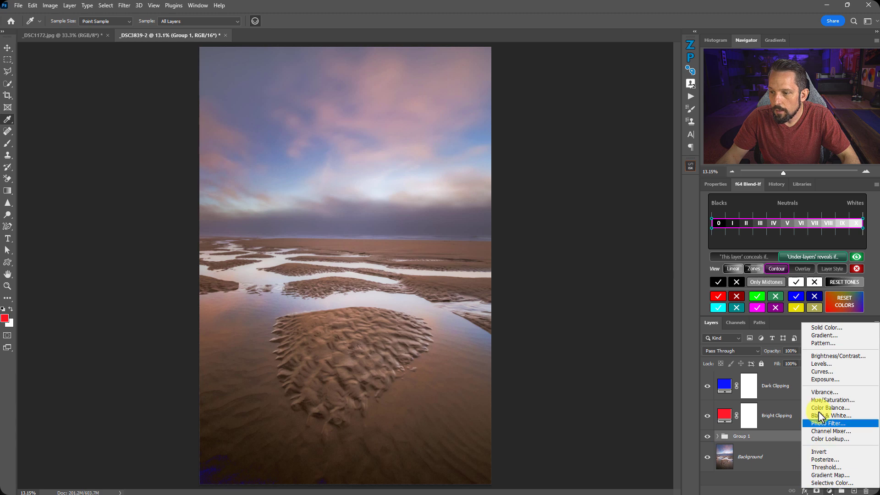
pyautogui.click(815, 353)
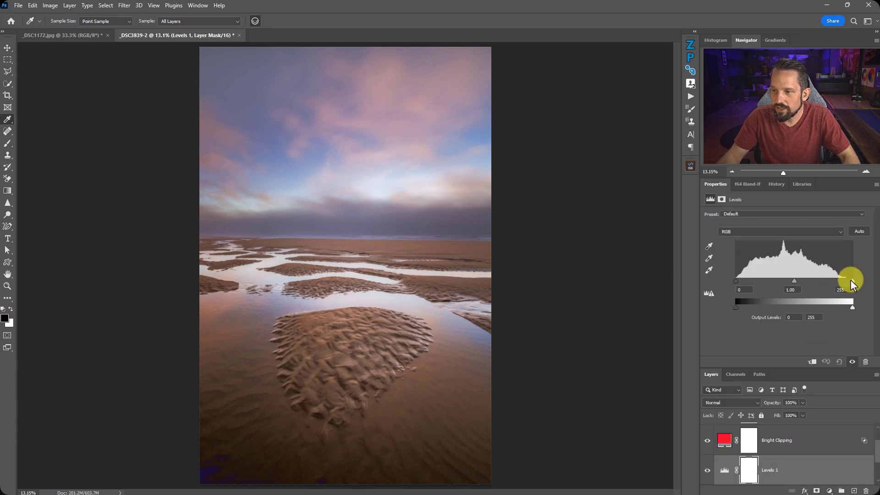
pyautogui.moveTo(791, 278); pyautogui.dragTo(764, 276)
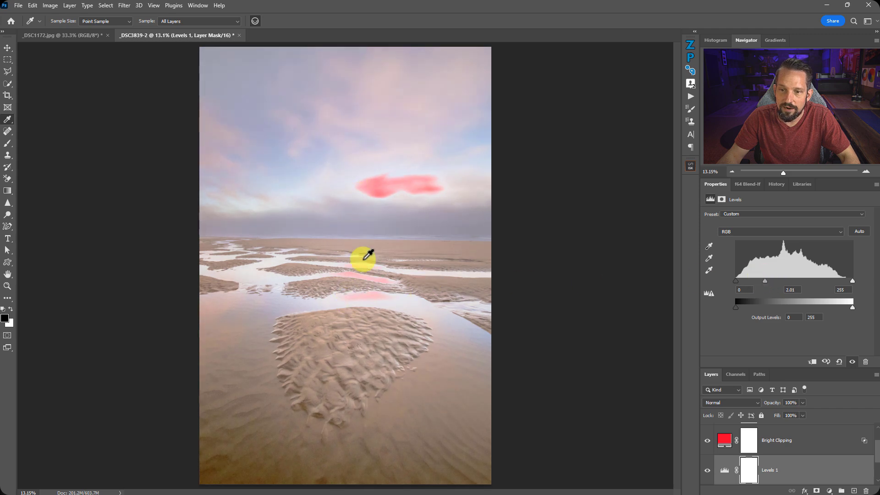
pyautogui.moveTo(767, 281); pyautogui.dragTo(796, 282)
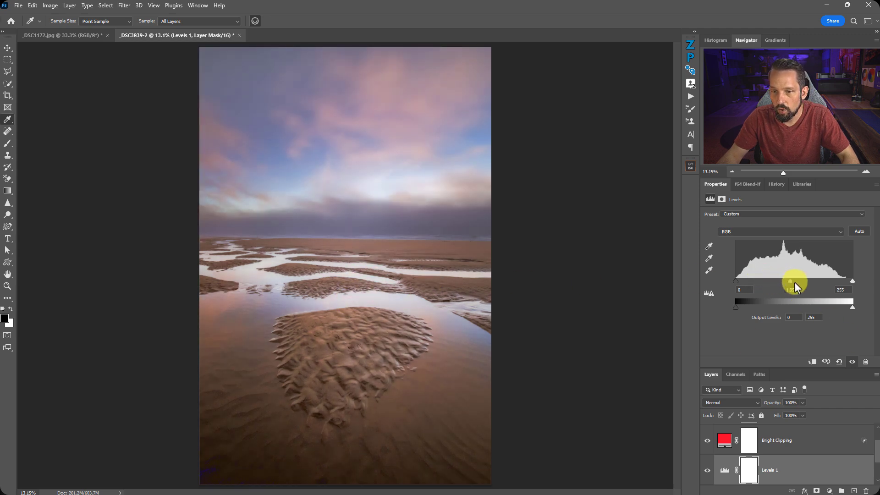
pyautogui.click(740, 454)
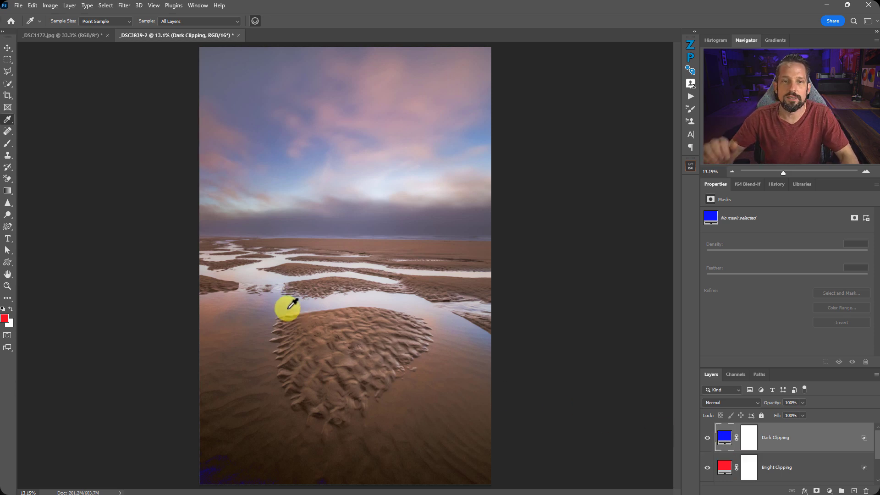
# - Switch back to the _DSC1172.jpg eagle photo with its red and blue tints
pyautogui.click(61, 35)
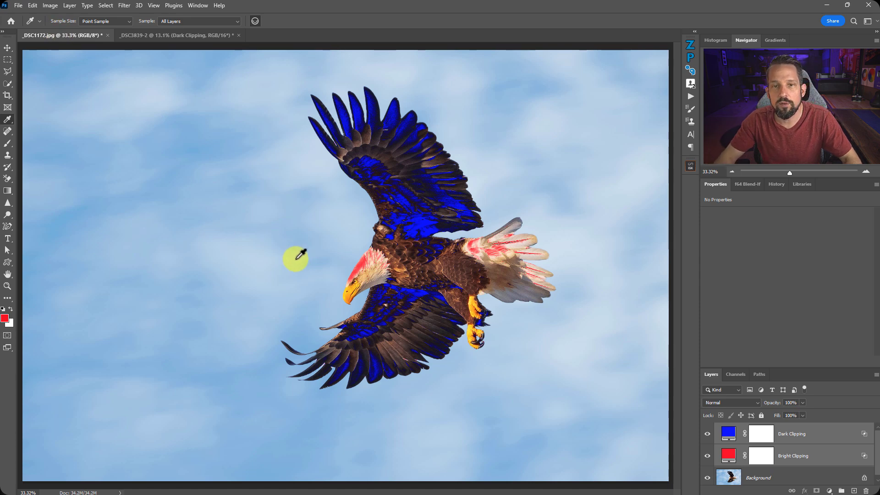